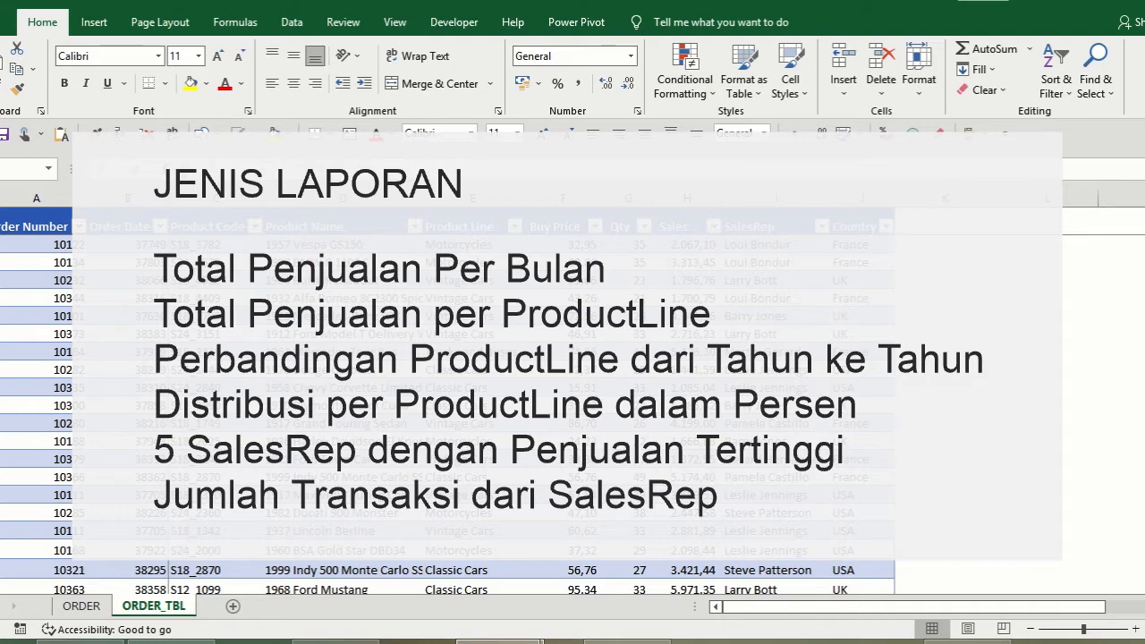
Insert a PivotTable based on Table1, placed on a new worksheet
key(alt+n)
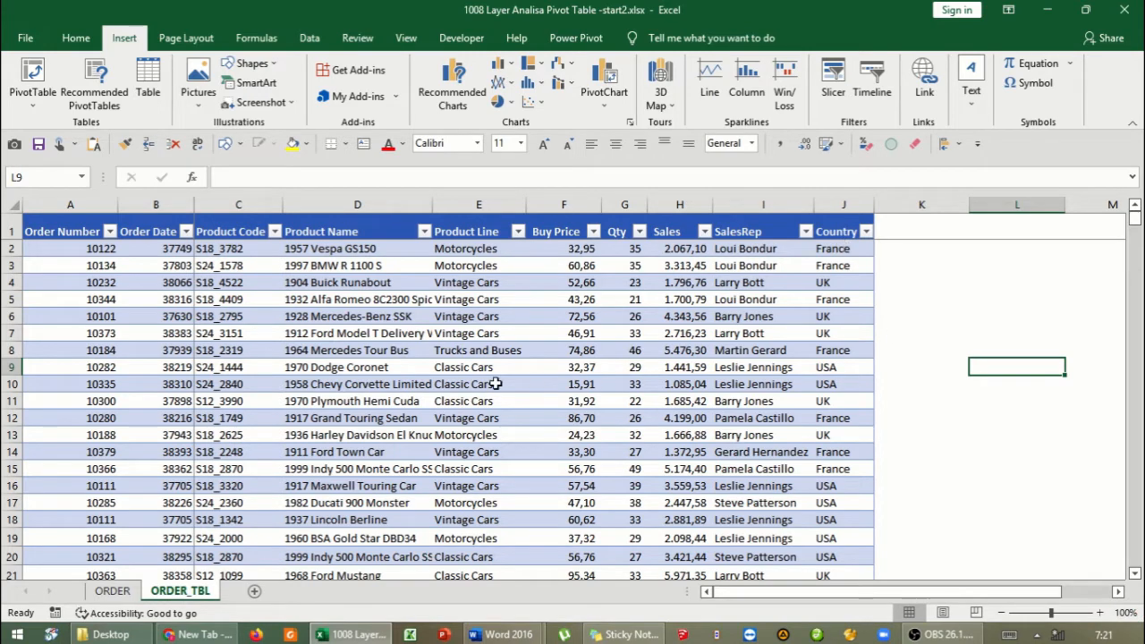
click(351, 334)
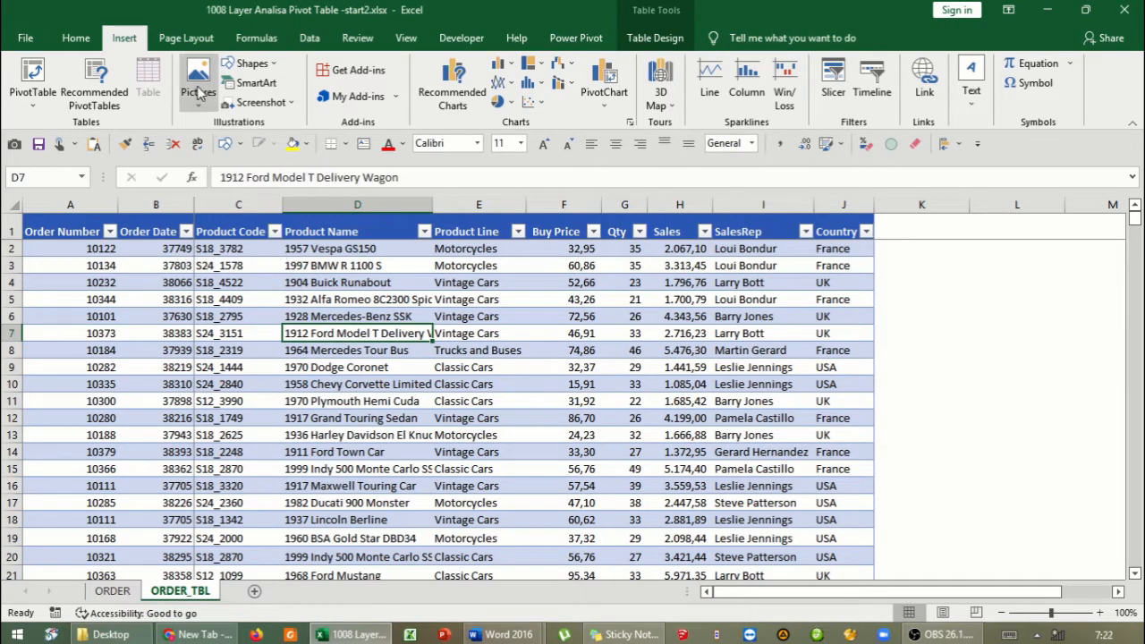
click(32, 85)
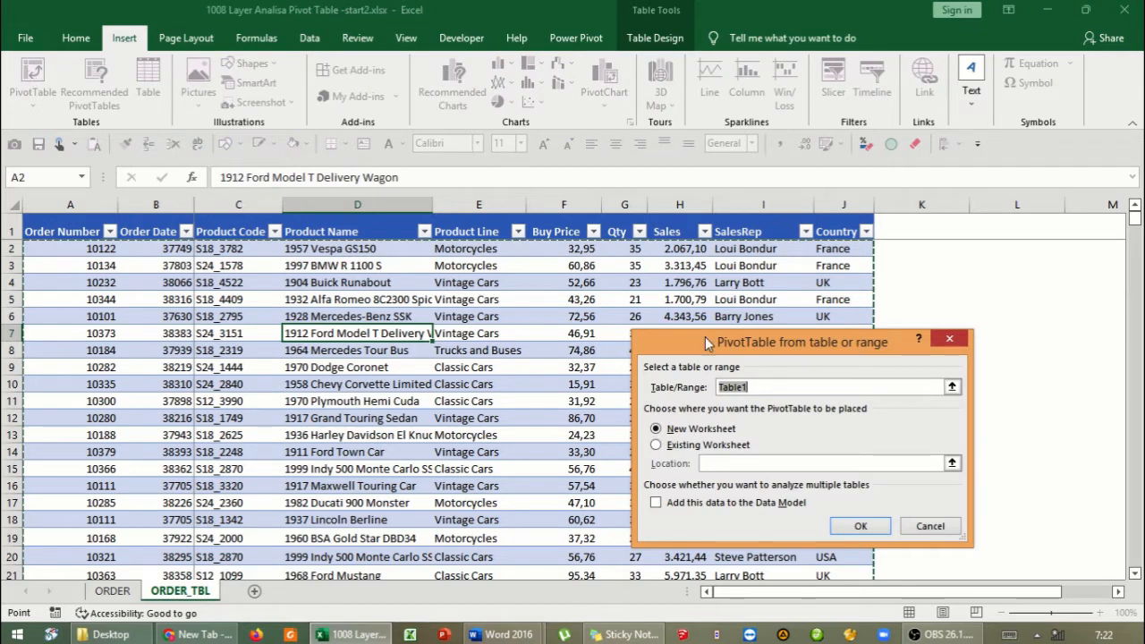
drag(723, 346, 537, 258)
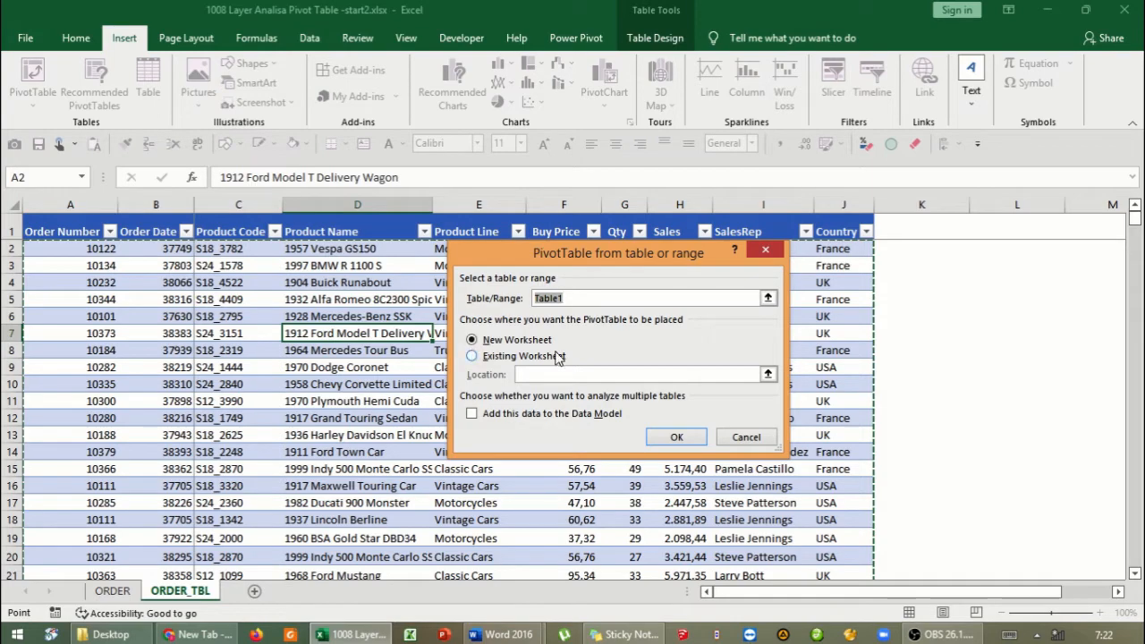
click(675, 439)
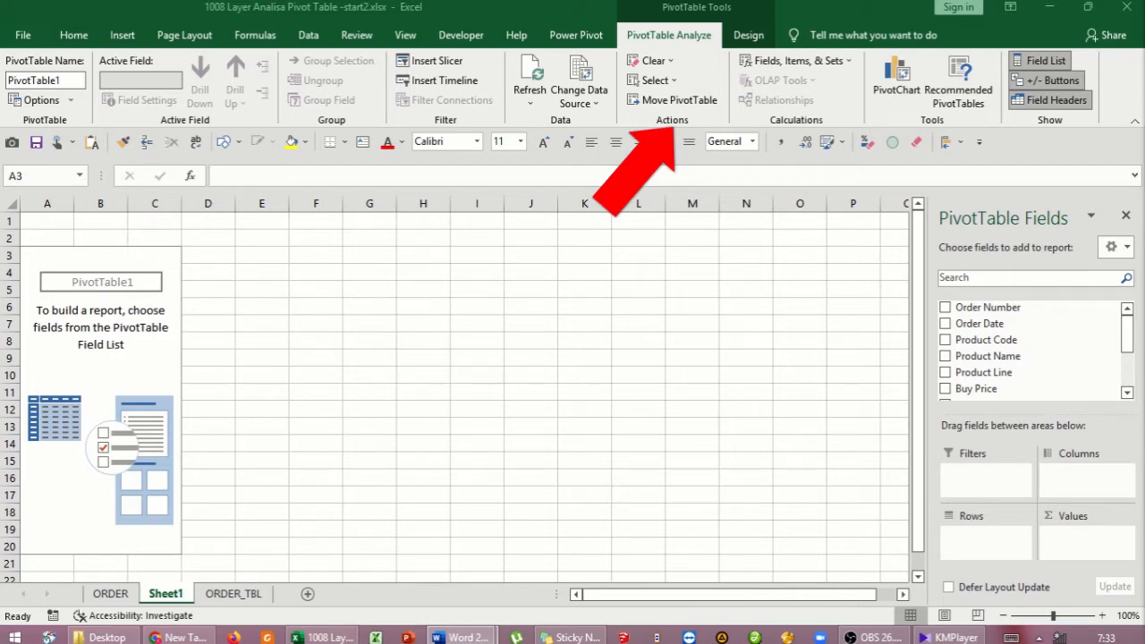
Examine the PivotTable Analyze and Design tools, which depend on the pivot area being selected, and the value field settings
click(257, 255)
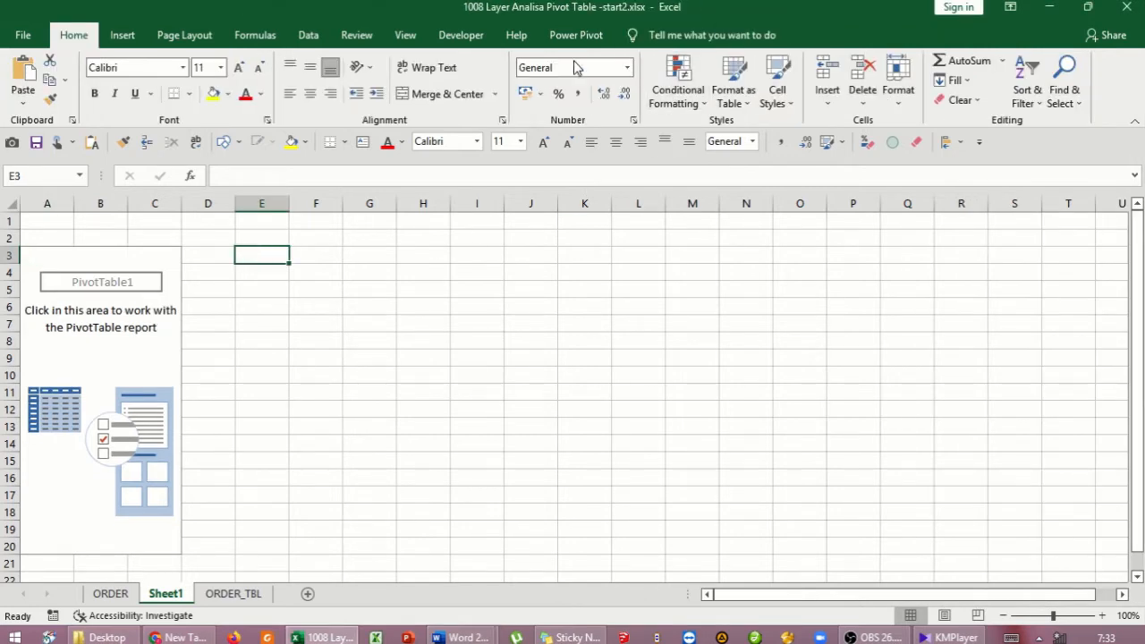
click(55, 257)
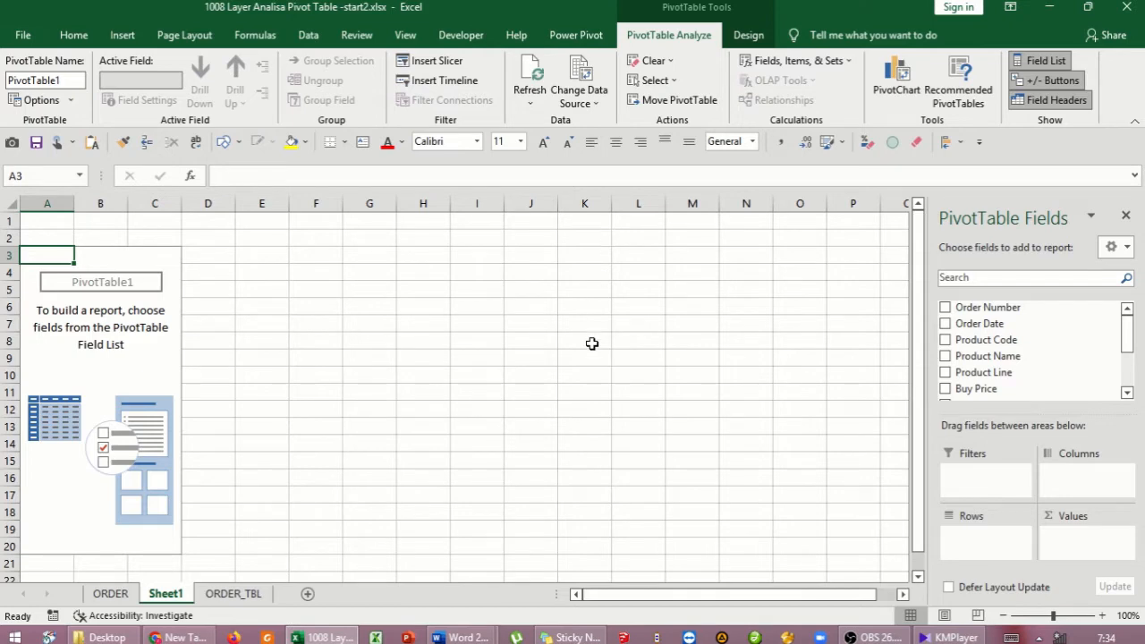
click(750, 39)
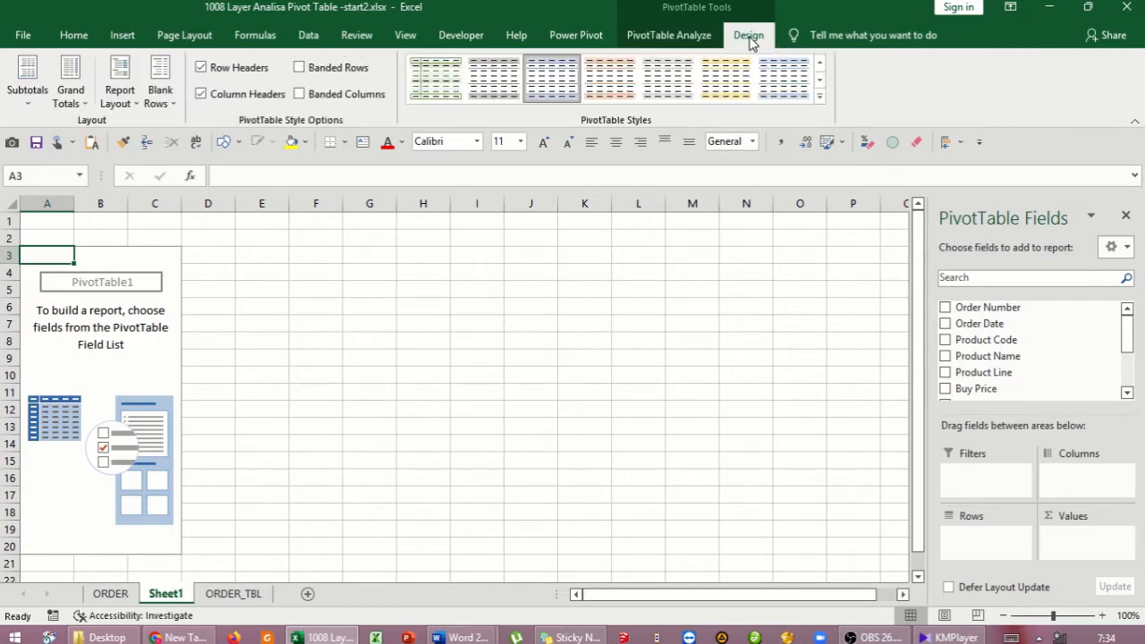
click(669, 35)
key(alt+Tab)
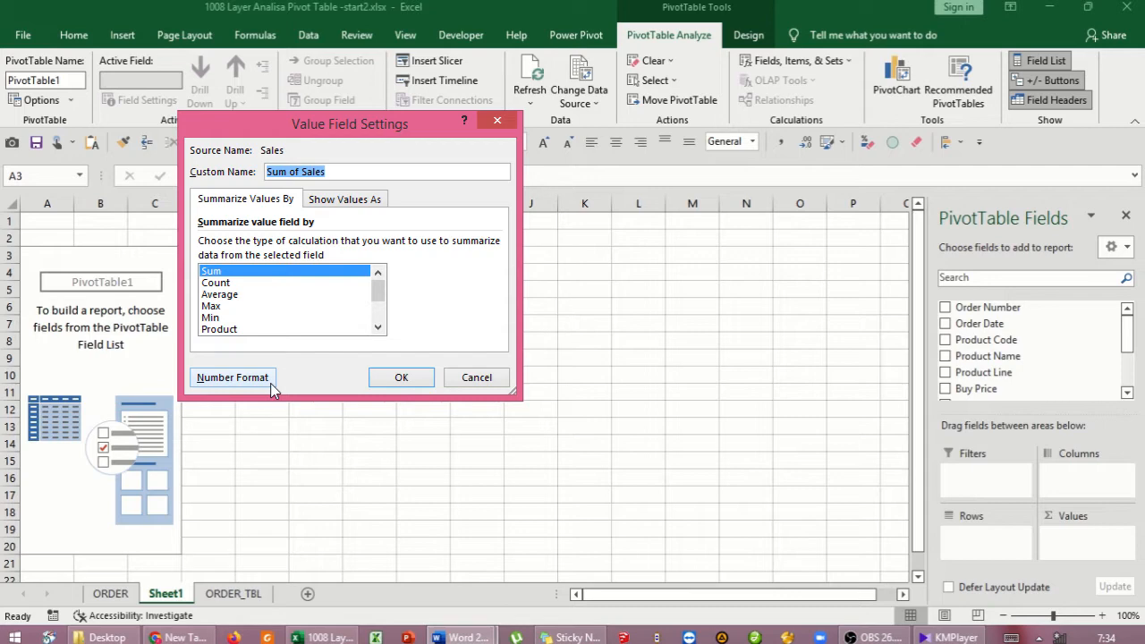
click(234, 377)
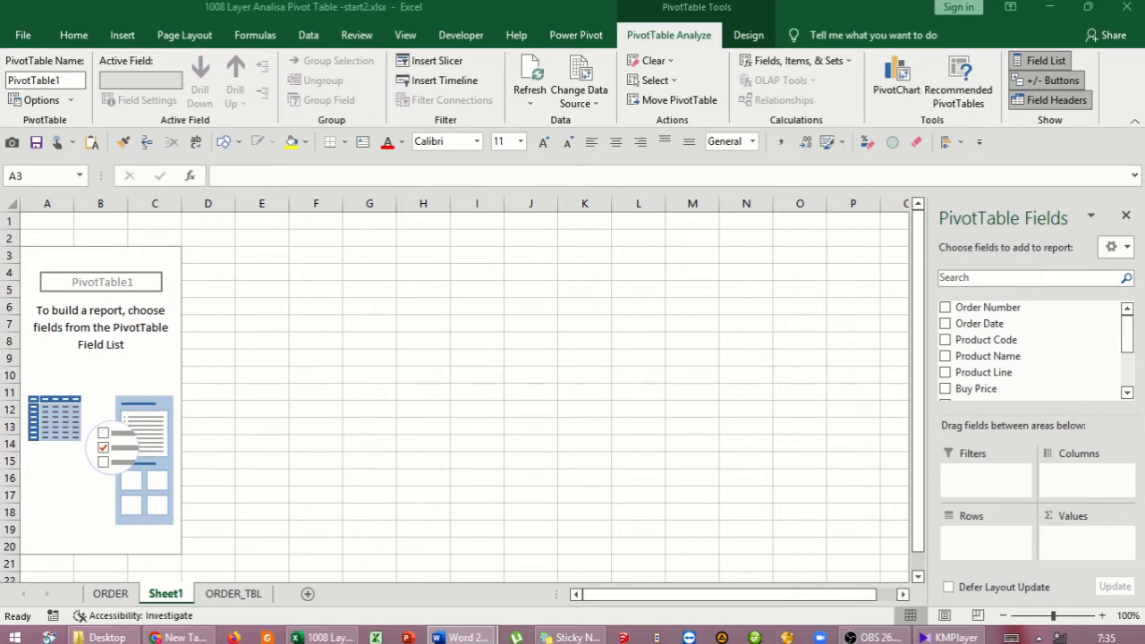
Examine the layout commands, style options and PivotTable style gallery available for the empty pivot table
click(745, 40)
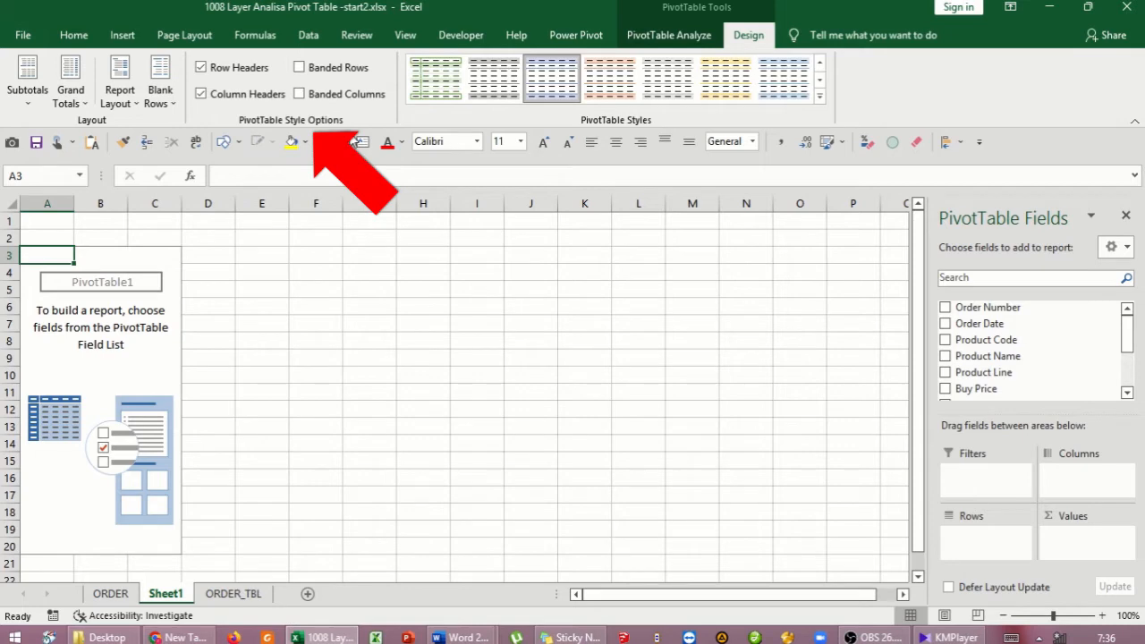
click(819, 96)
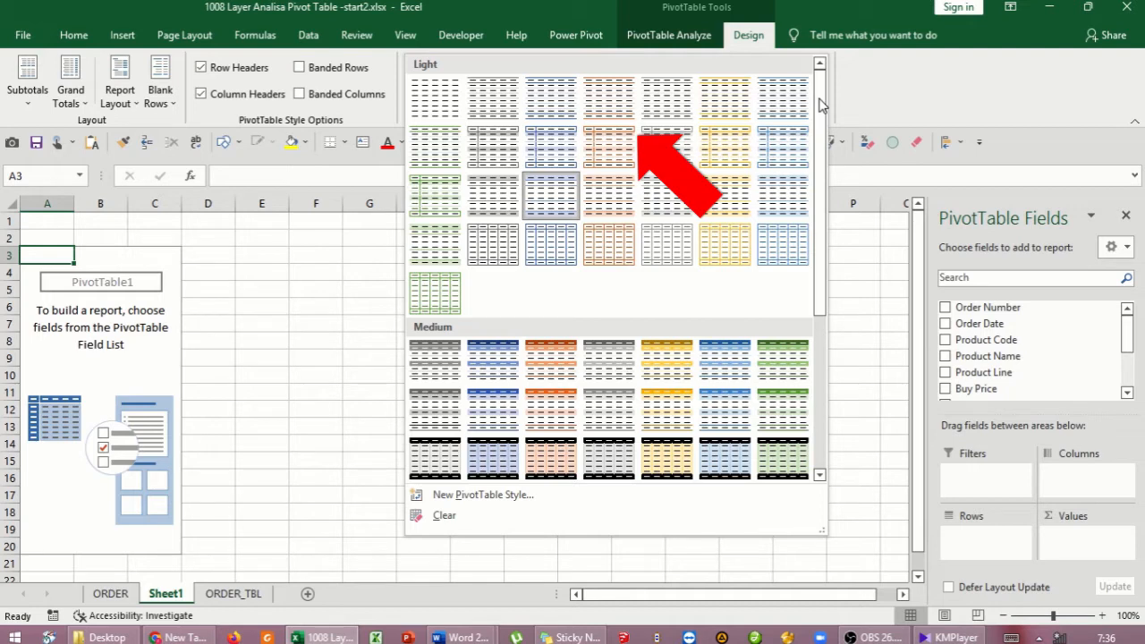
click(356, 272)
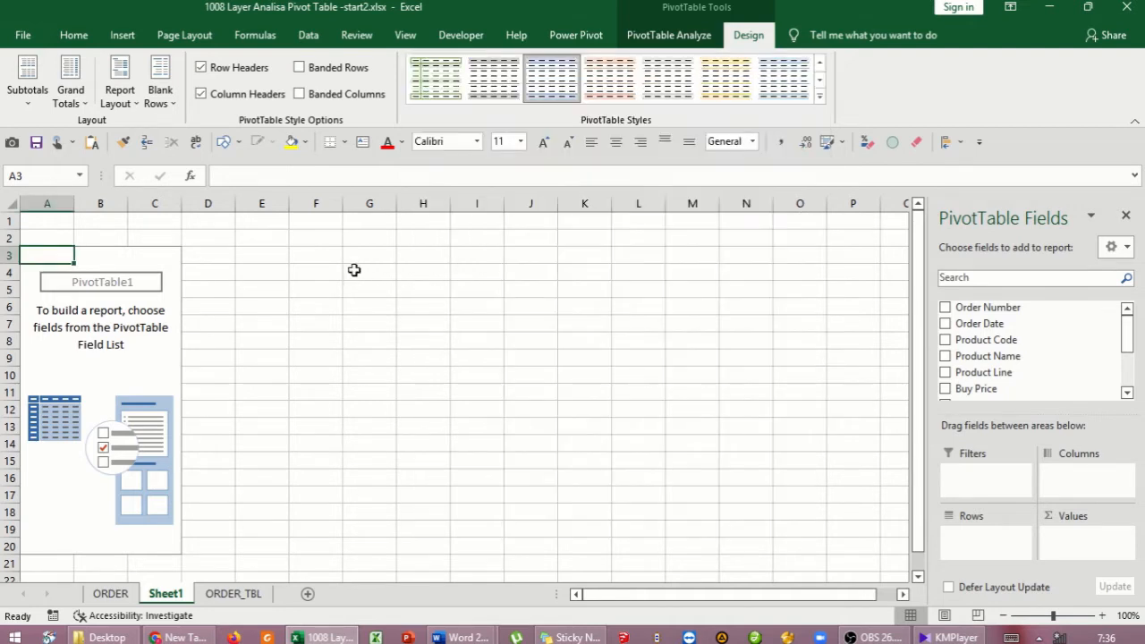
click(357, 271)
click(104, 256)
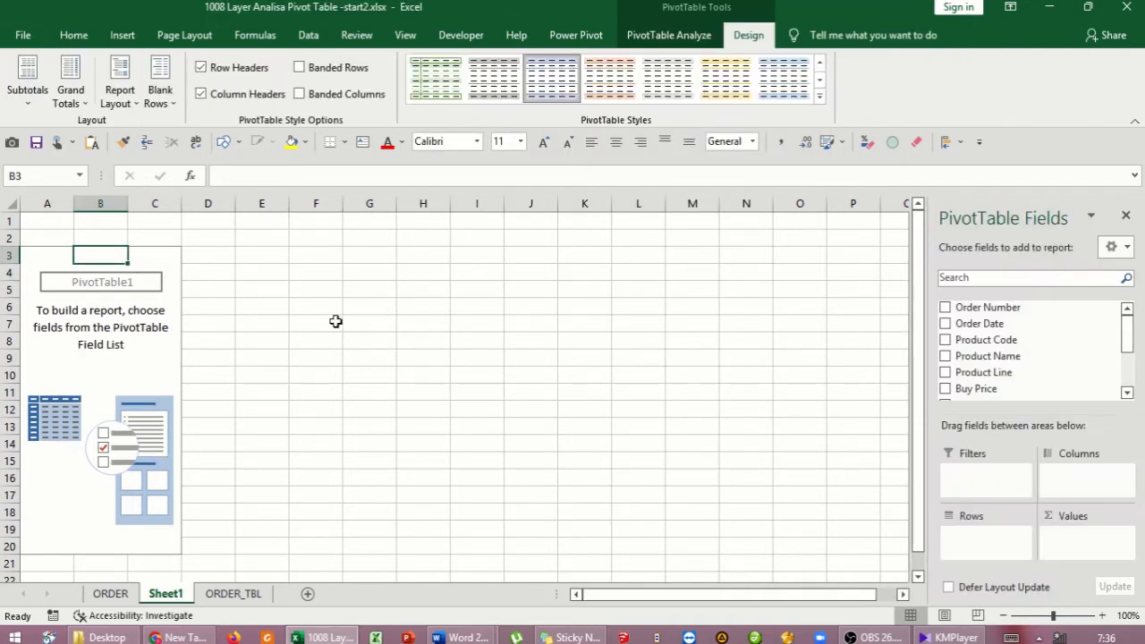
scroll(971, 340, down, 1)
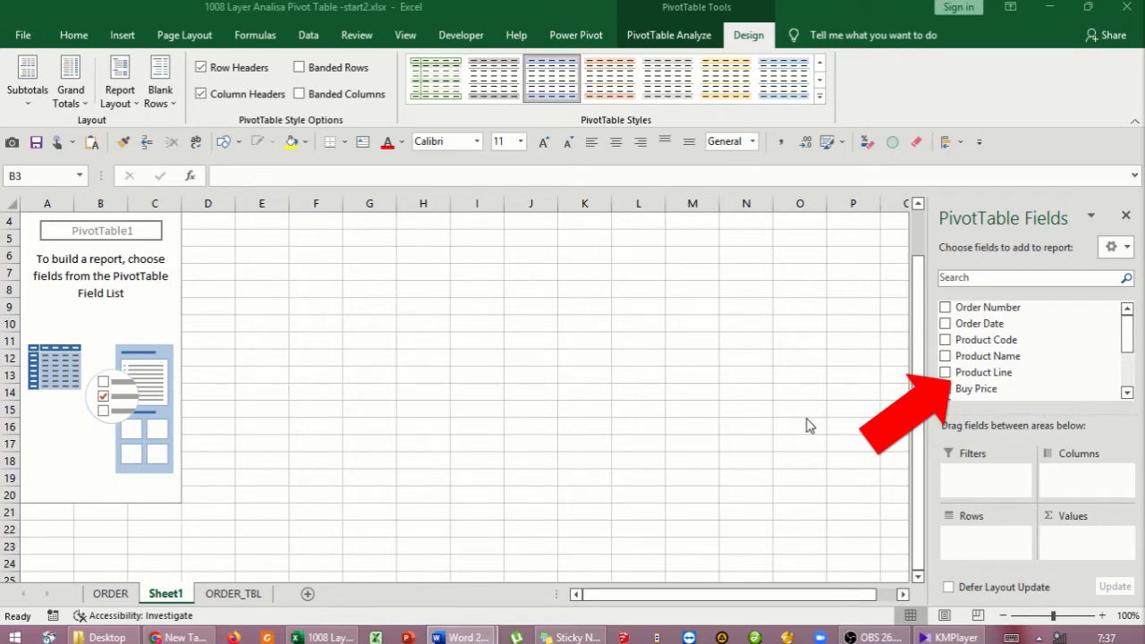
Check the column headers of the ORDER_TBL source data against the pivot field list, and return to the pivot sheet
click(235, 595)
click(235, 595)
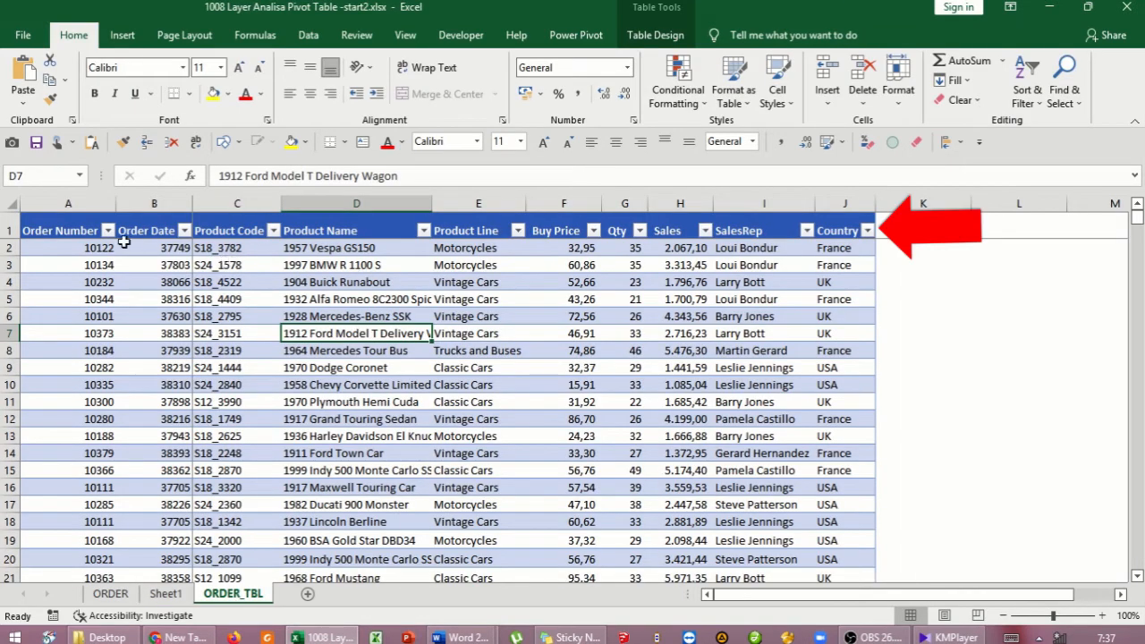
click(165, 594)
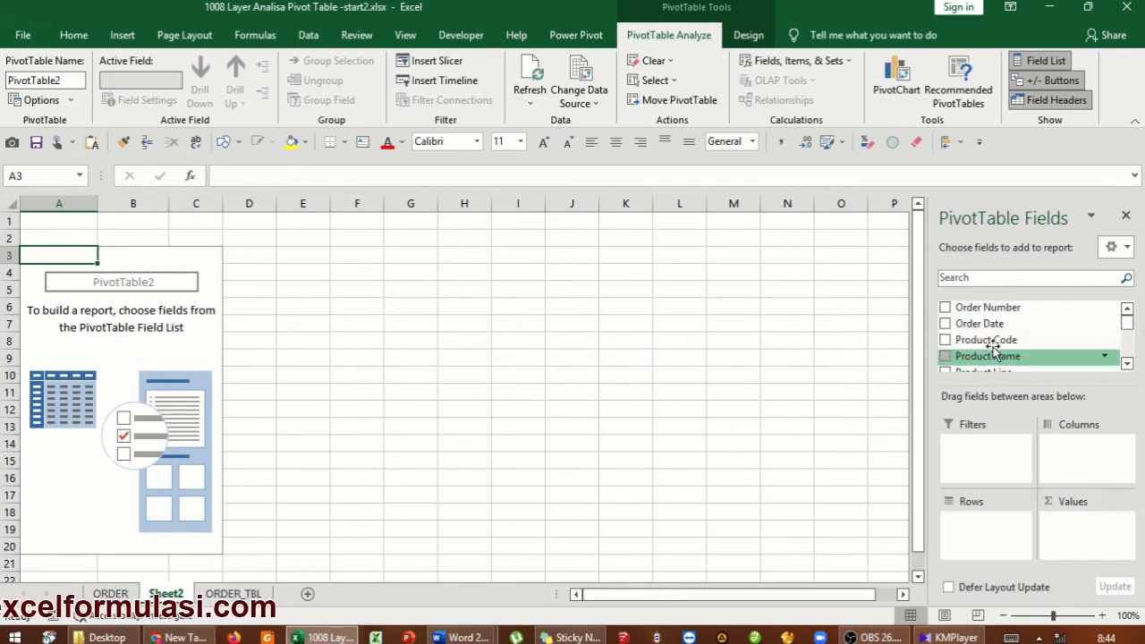
Add Order Date to the pivot table's rows and group it by Months and Years only, without Quarters
drag(1006, 327, 1003, 526)
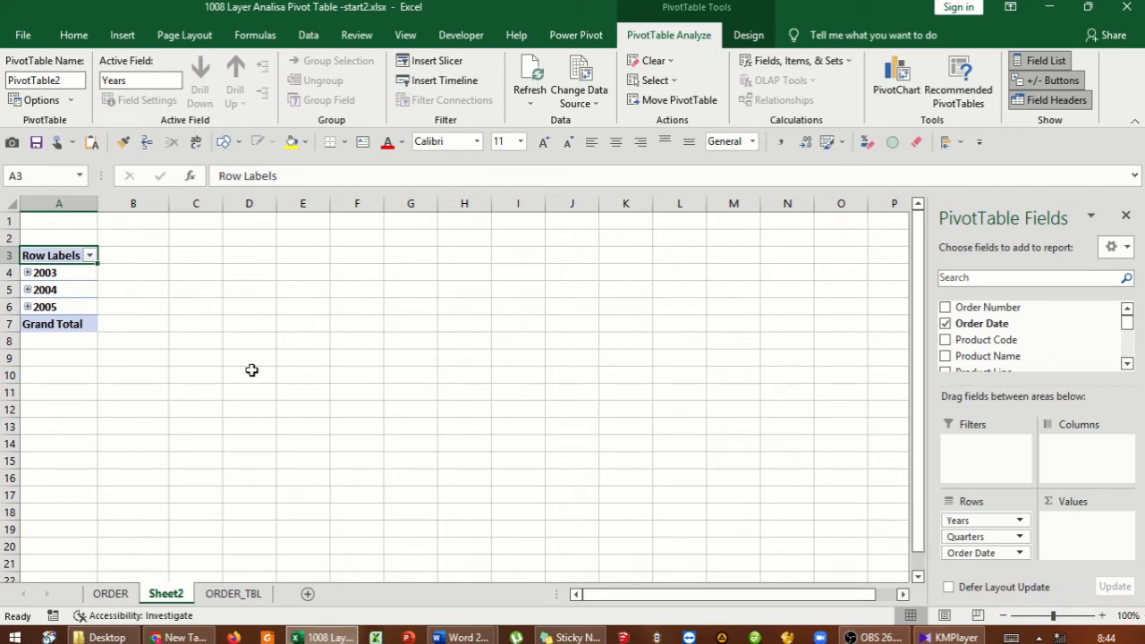
right_click(66, 276)
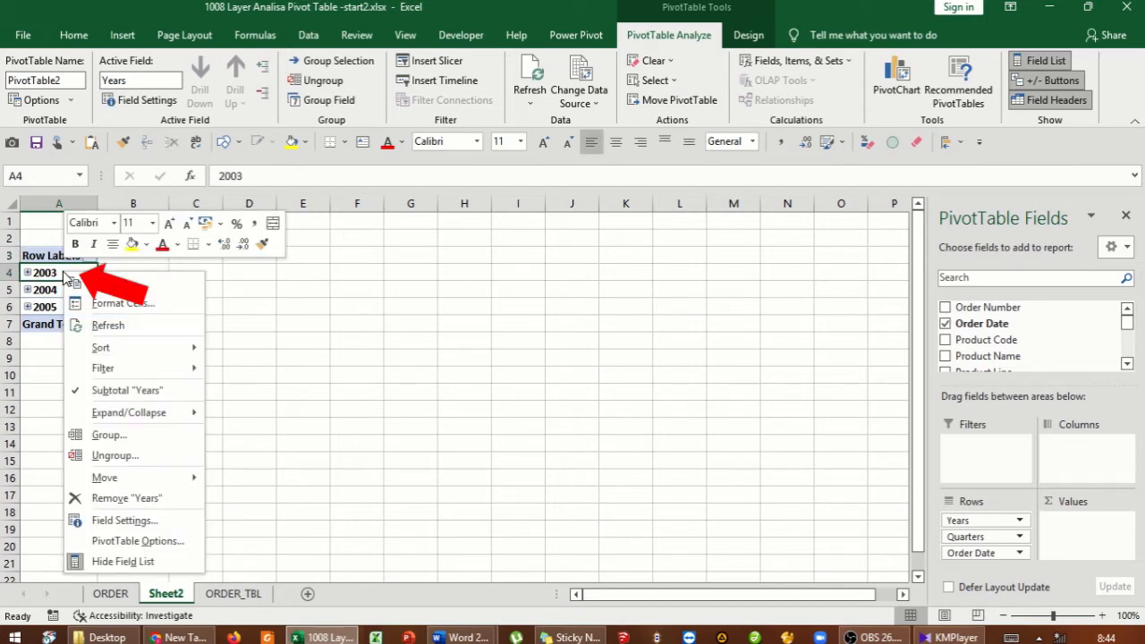
click(145, 435)
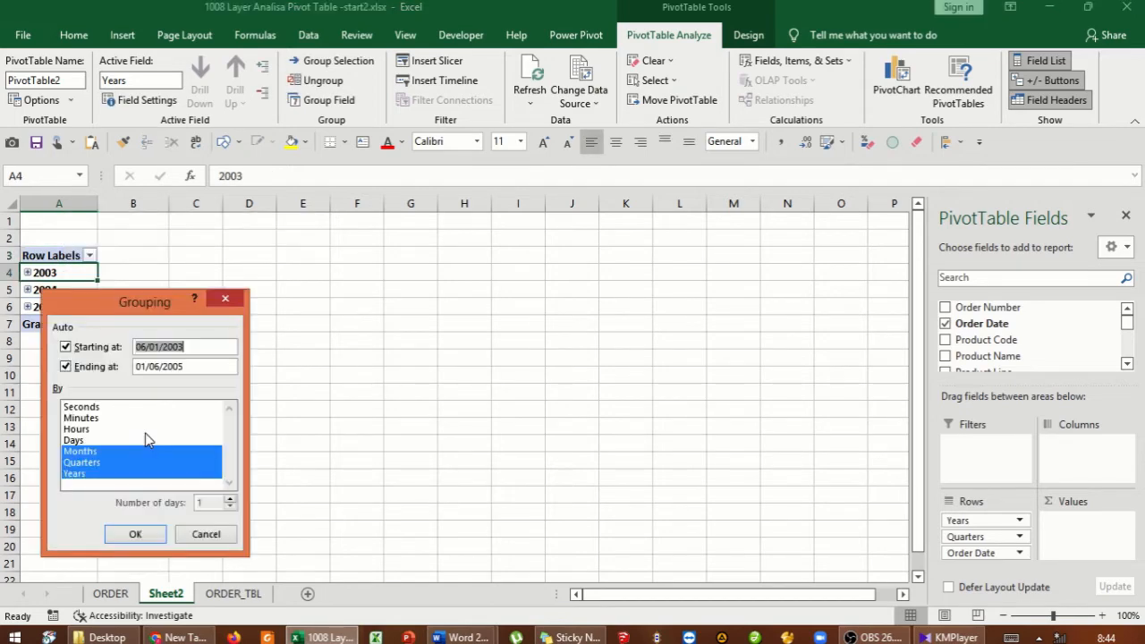
drag(168, 301, 265, 242)
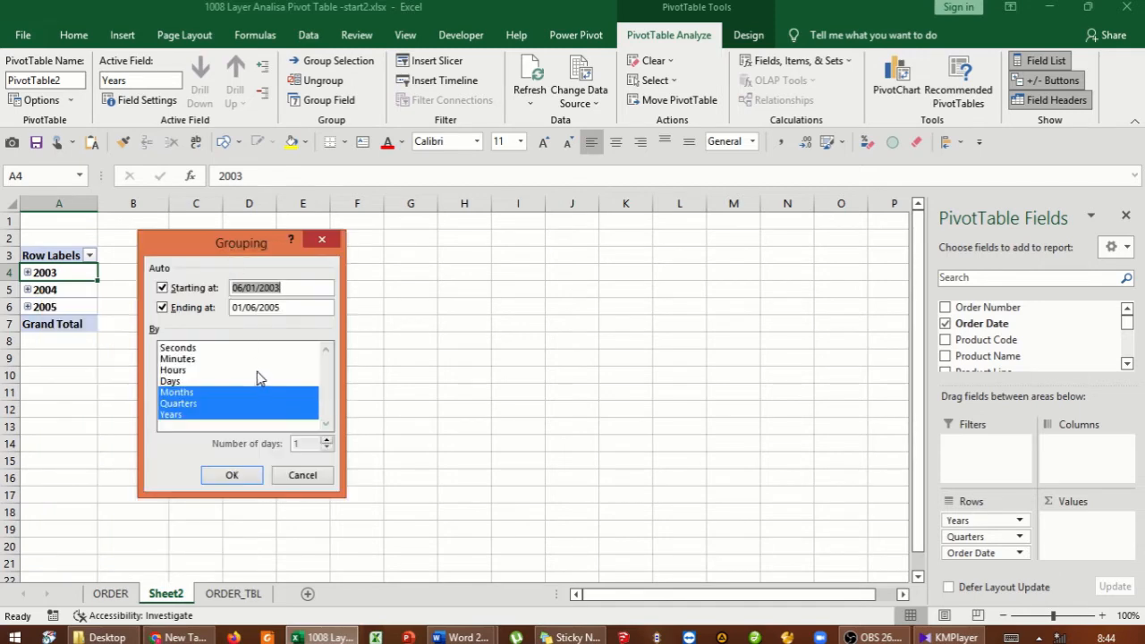
click(190, 394)
click(189, 416)
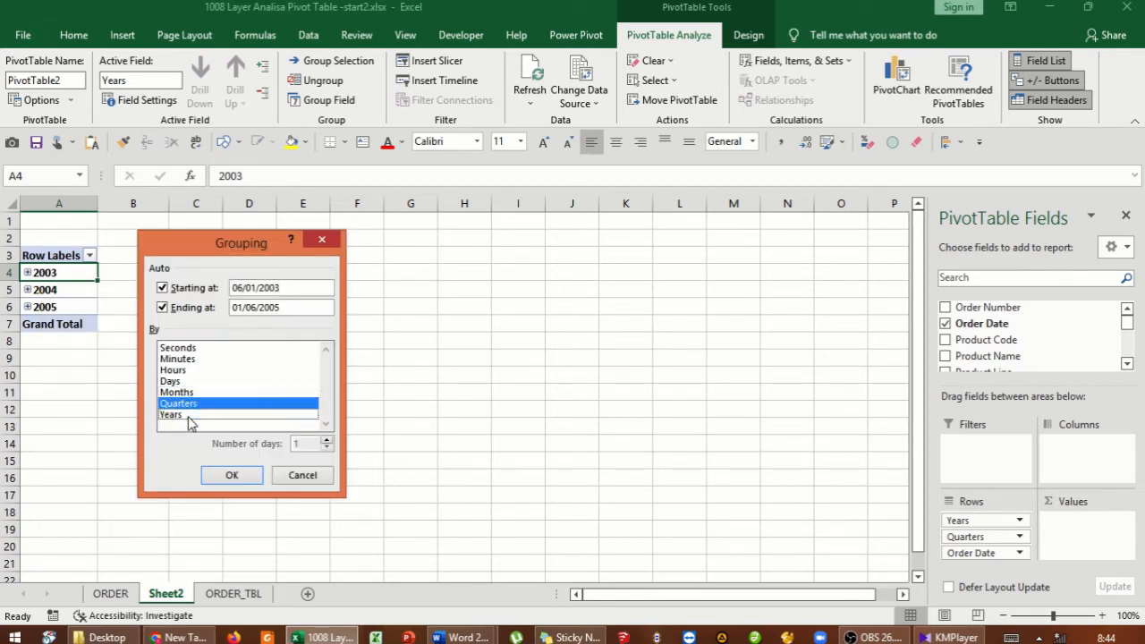
click(195, 394)
click(197, 416)
click(199, 404)
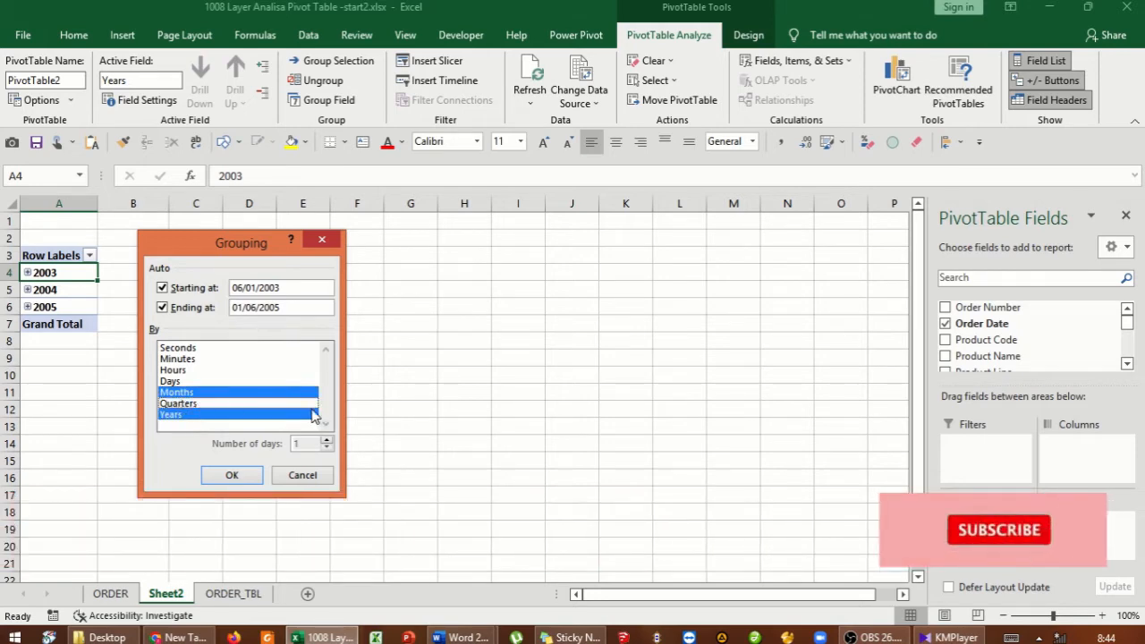
click(233, 477)
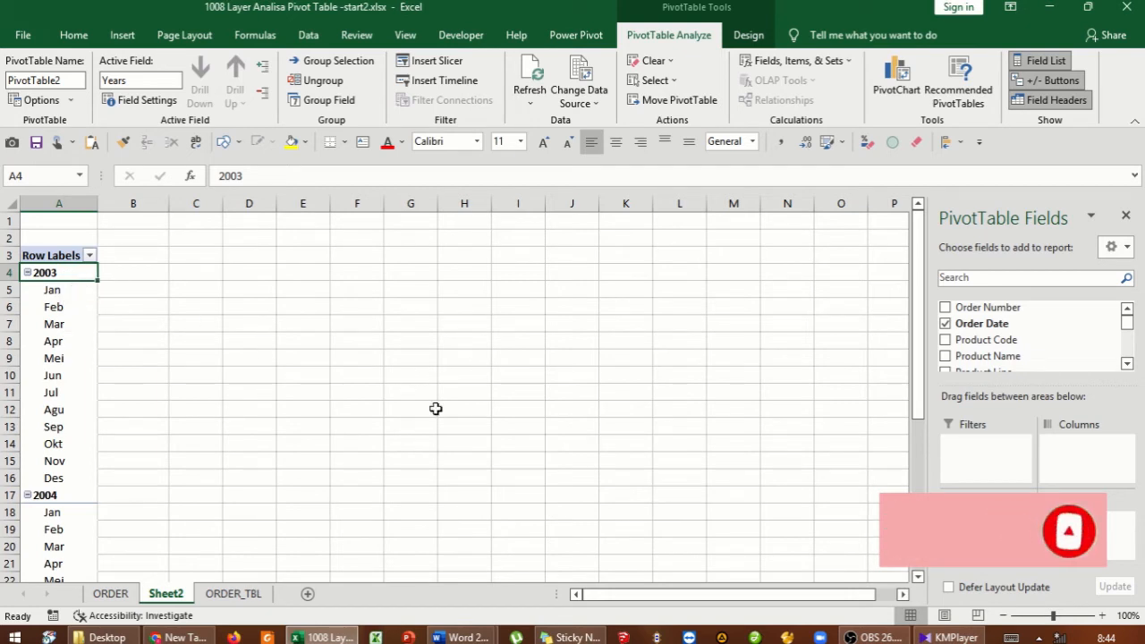
Add the Sales field to the pivot table's values
drag(1129, 331, 1128, 342)
drag(979, 348, 1075, 520)
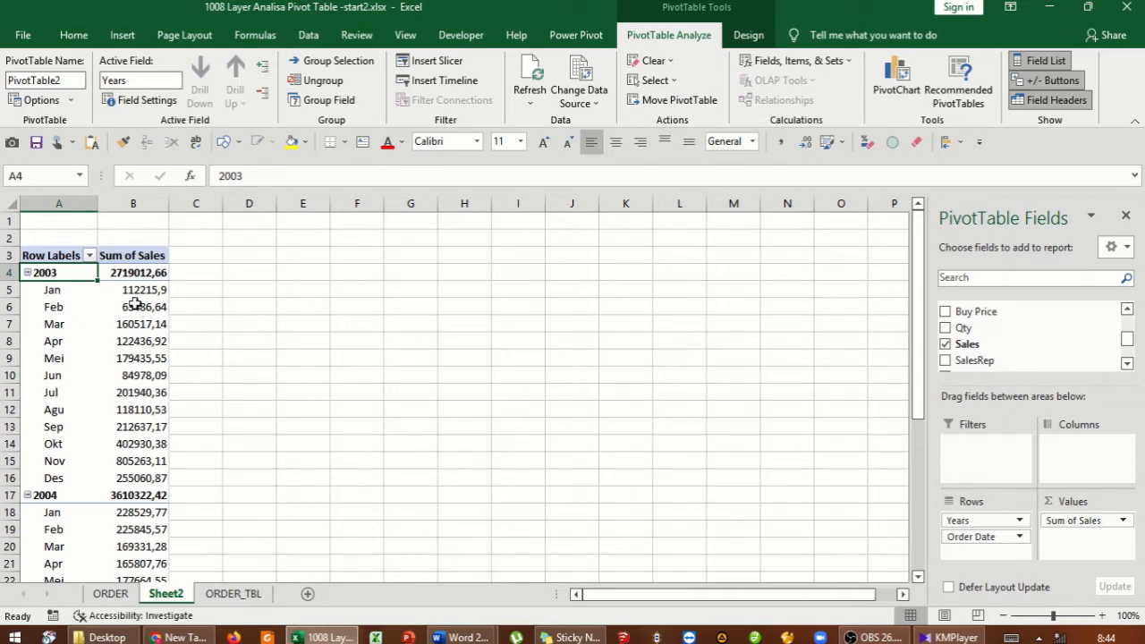
Format the Sum of Sales field as Number with the 1000 separator and 2 decimal places through its value field settings
click(134, 273)
drag(128, 292, 152, 480)
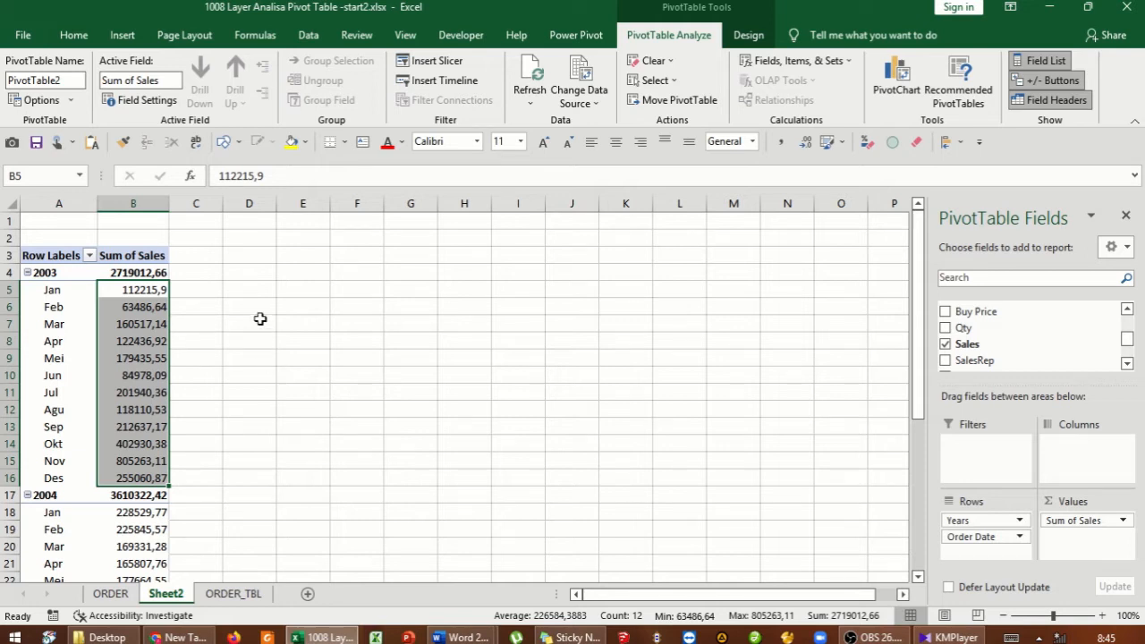
click(136, 102)
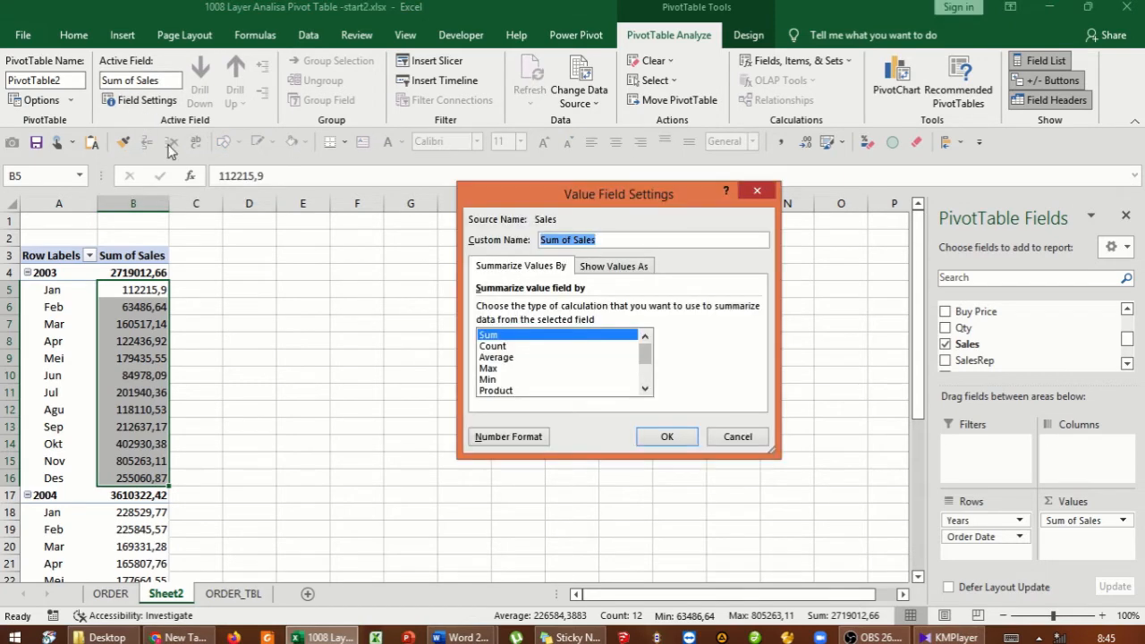
click(505, 438)
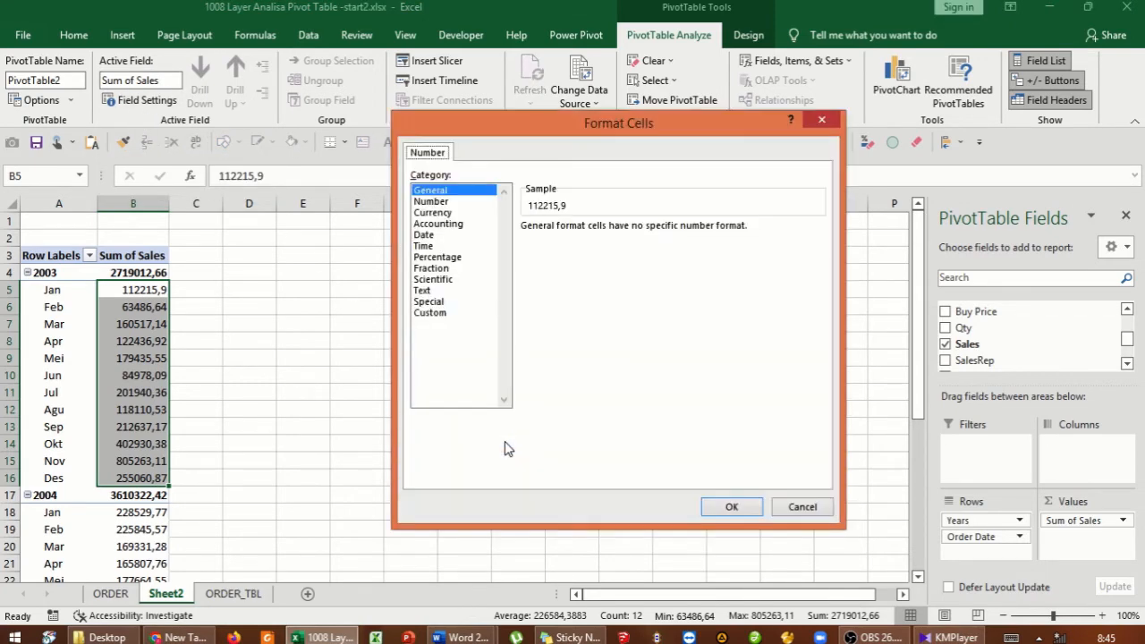
click(443, 203)
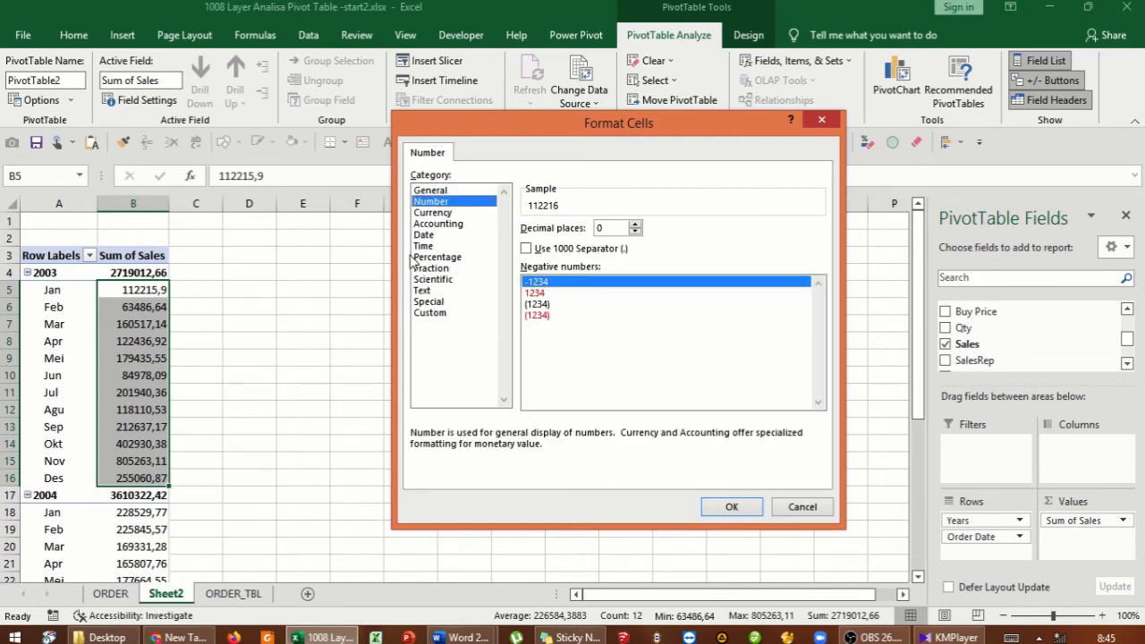
click(526, 249)
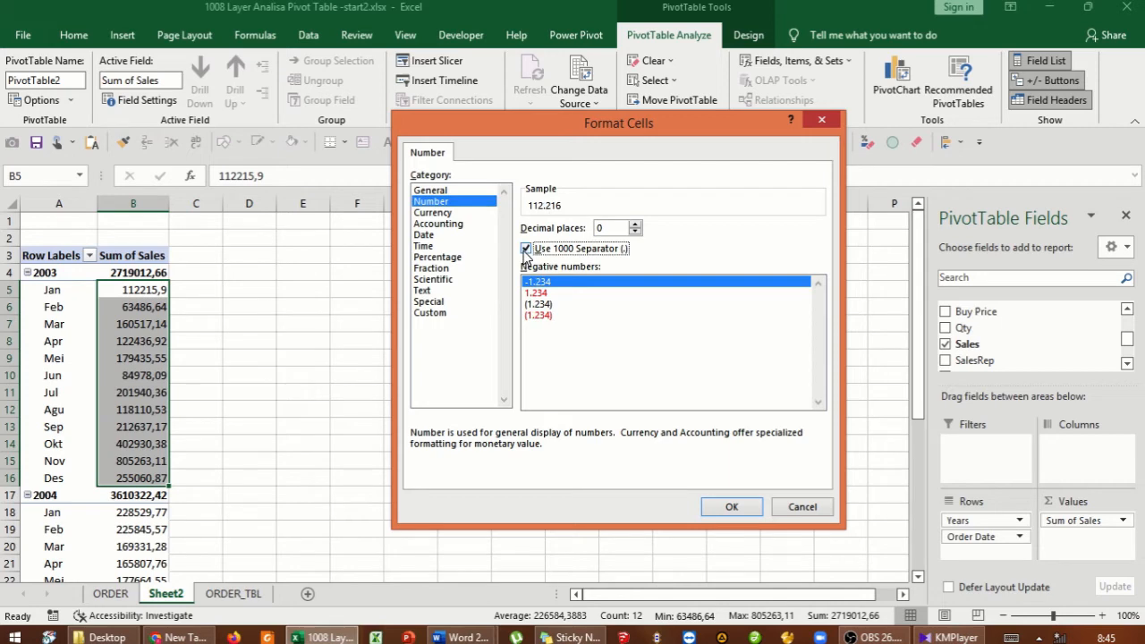
double_click(611, 228)
text(2)
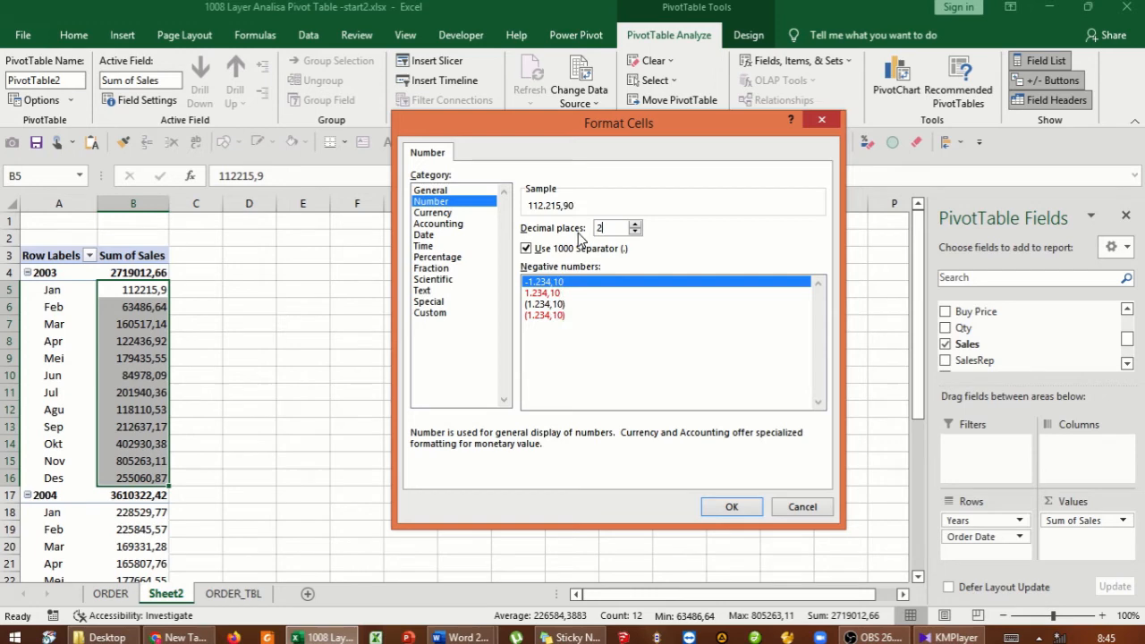
click(732, 506)
click(678, 438)
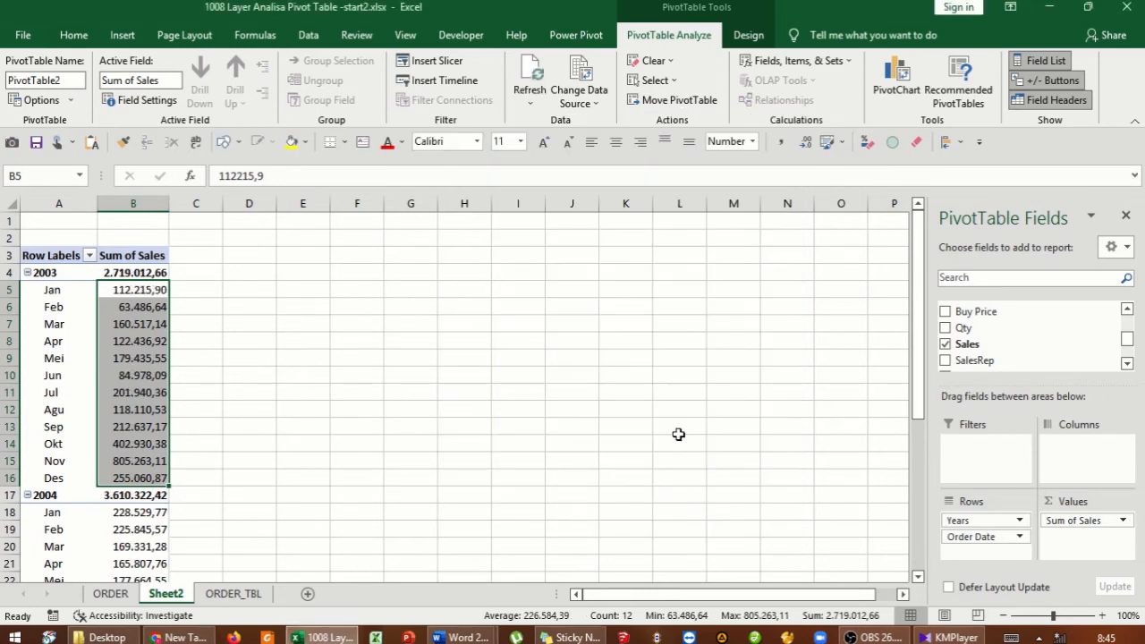
click(225, 327)
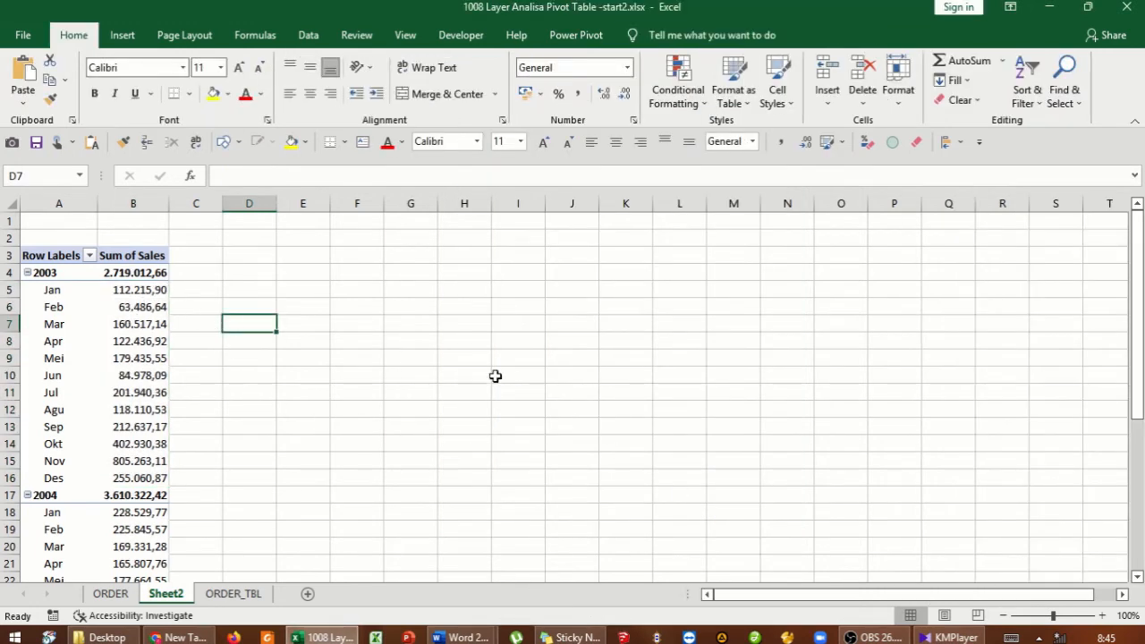
mouse_move(1133, 272)
mouse_down()
mouse_move(1140, 426)
mouse_move(1140, 259)
mouse_up()
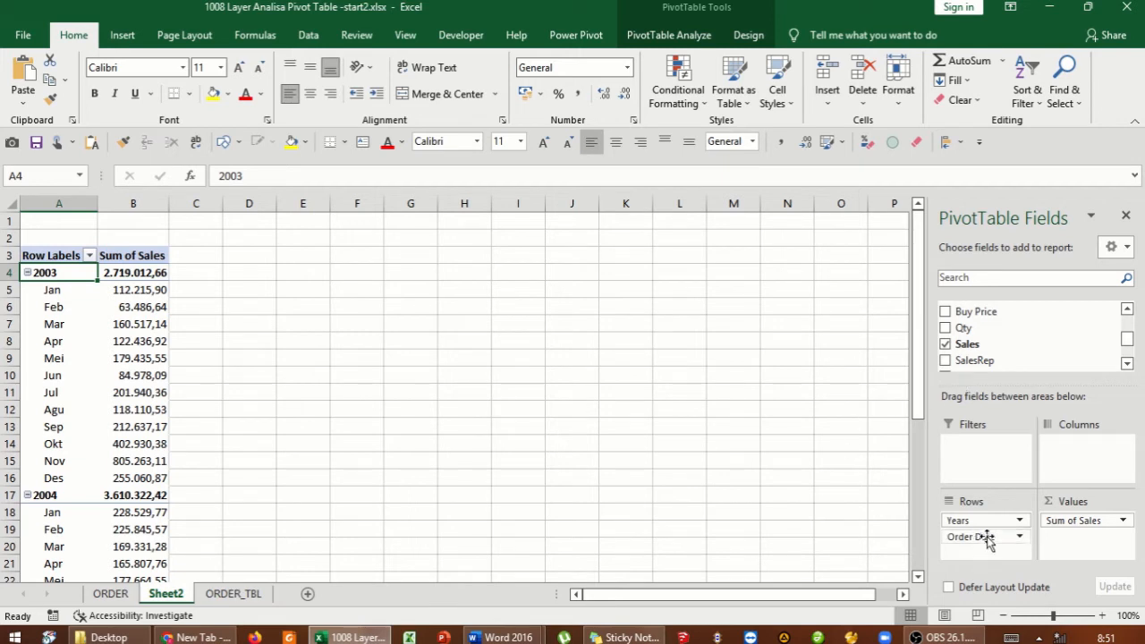
Remove the Order Date field from the pivot table's rows, keeping Years
drag(988, 541, 813, 521)
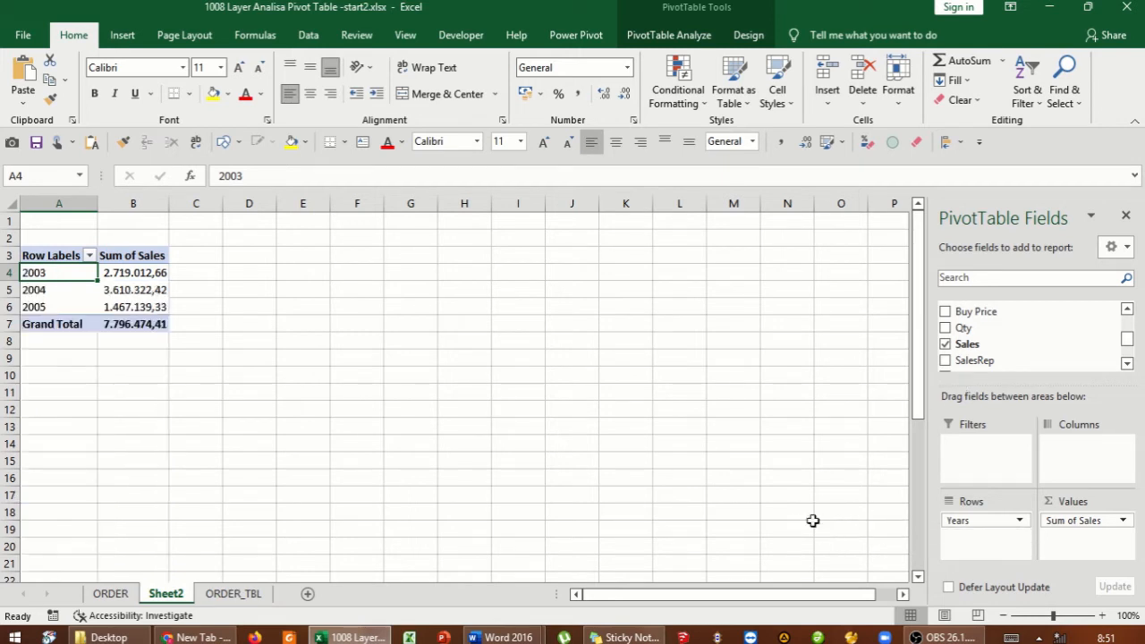
Add the Product Line field to the pivot table's rows beneath Years
click(1126, 309)
drag(1013, 354, 1006, 539)
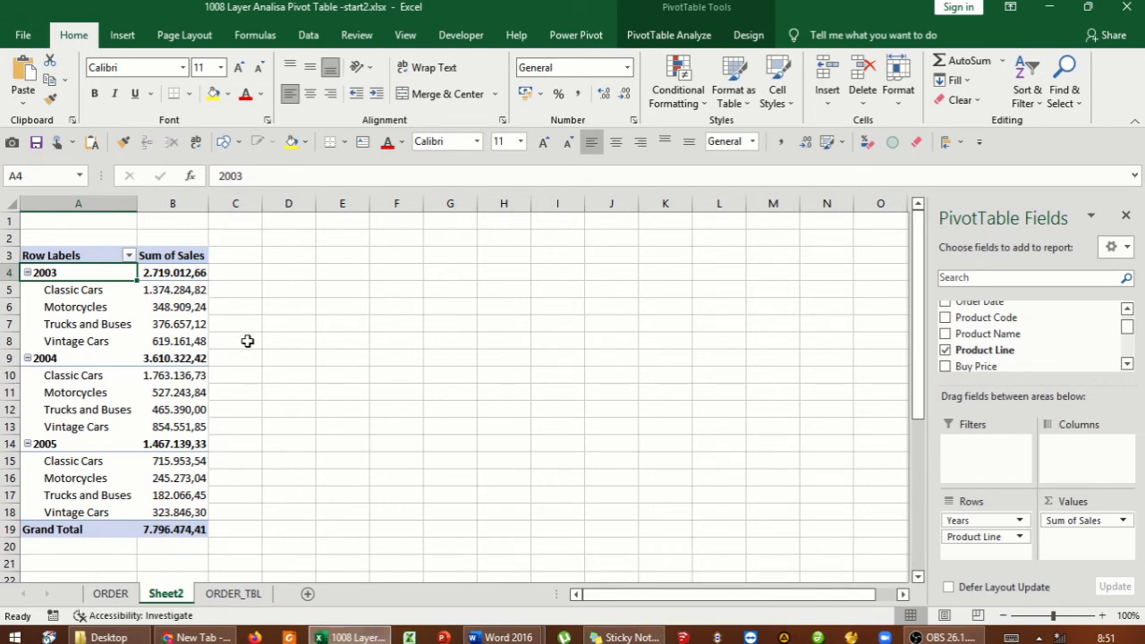
click(79, 290)
click(79, 309)
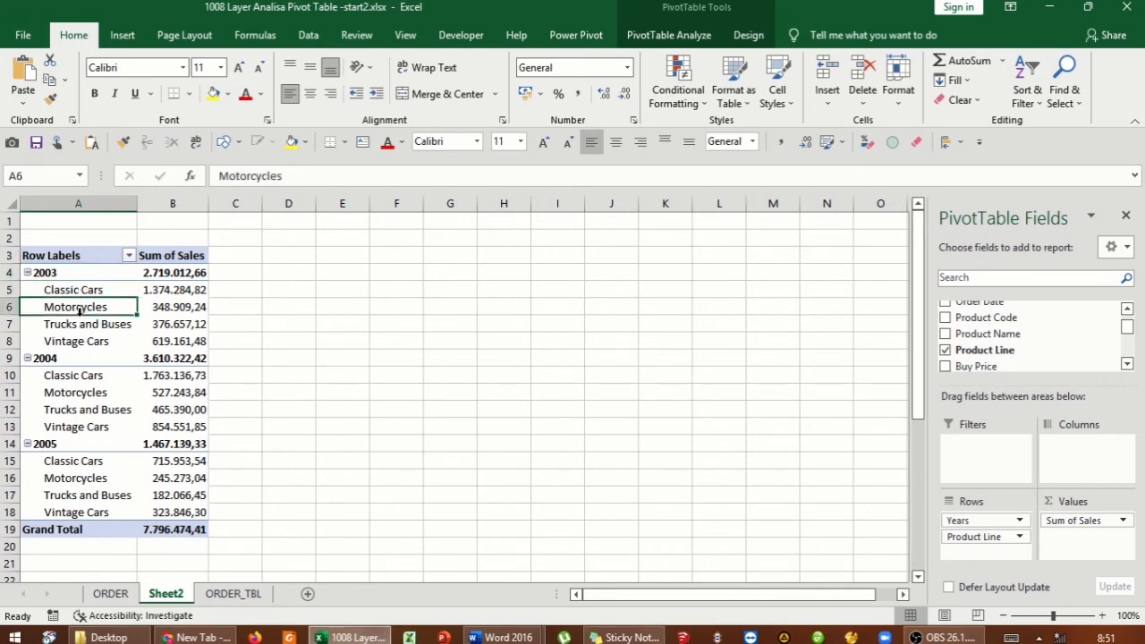
click(77, 326)
click(79, 341)
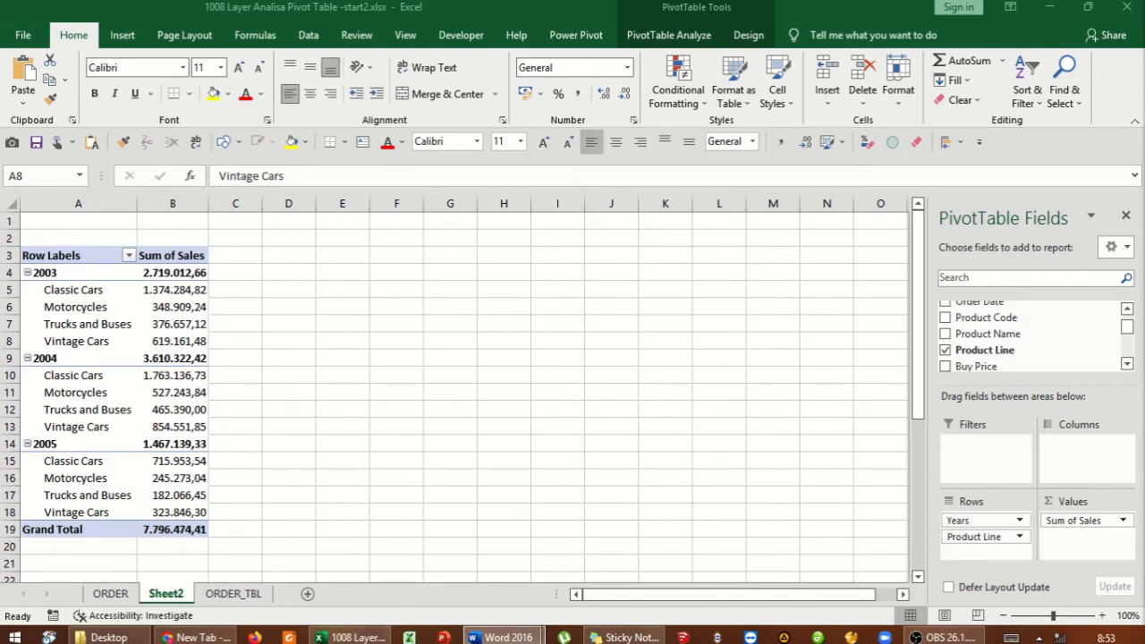
Move the Years field from the pivot table's rows to its columns
click(979, 529)
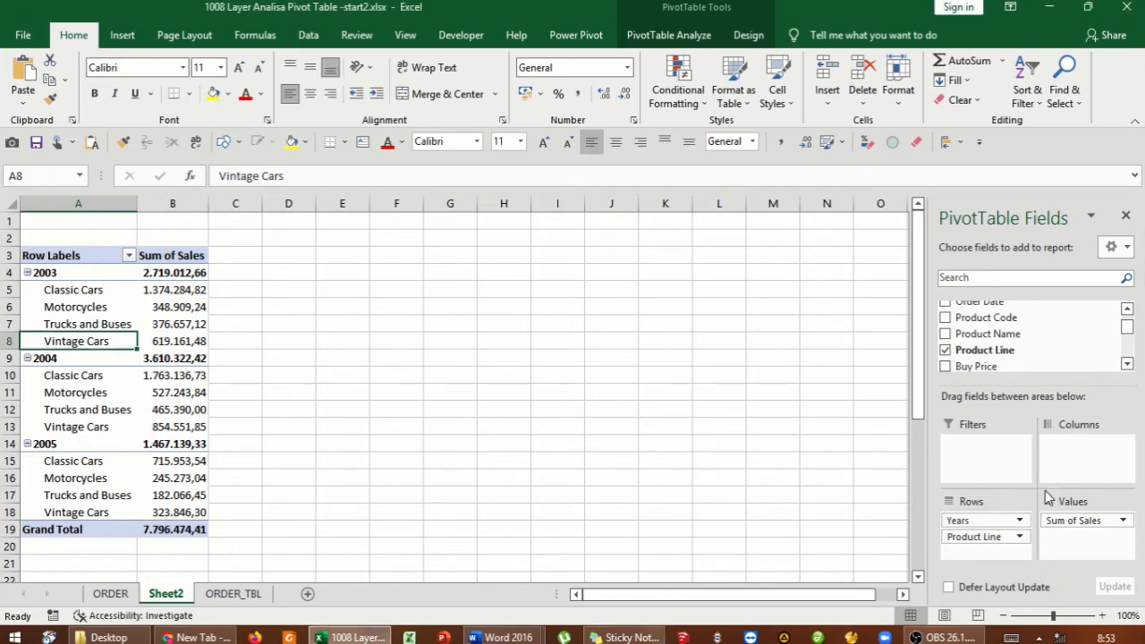
drag(1000, 519, 1071, 465)
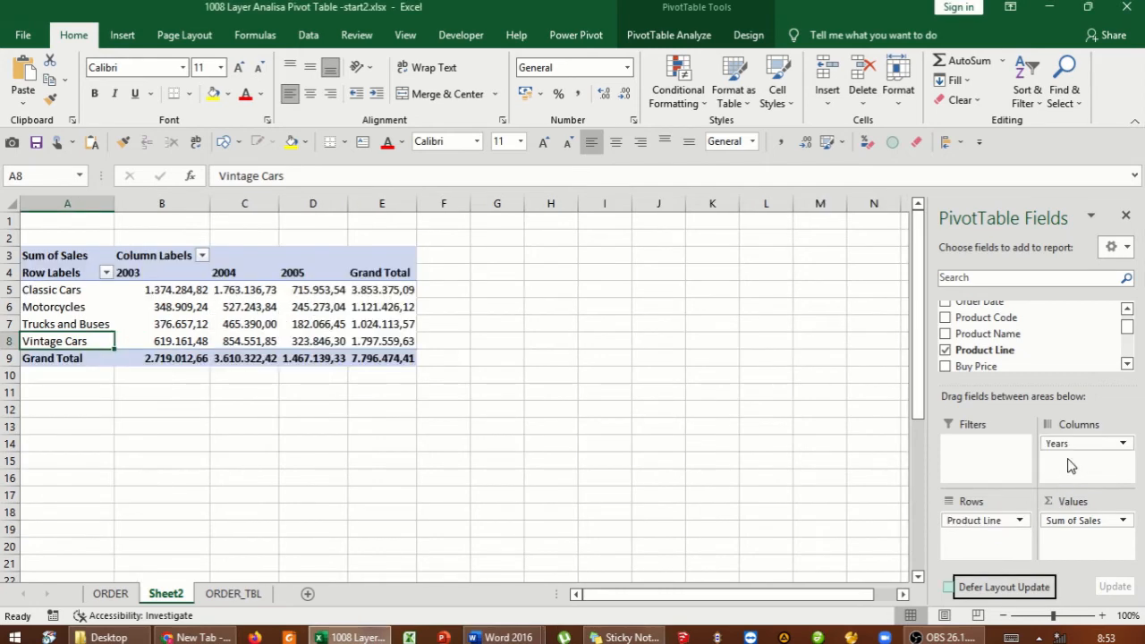
click(97, 406)
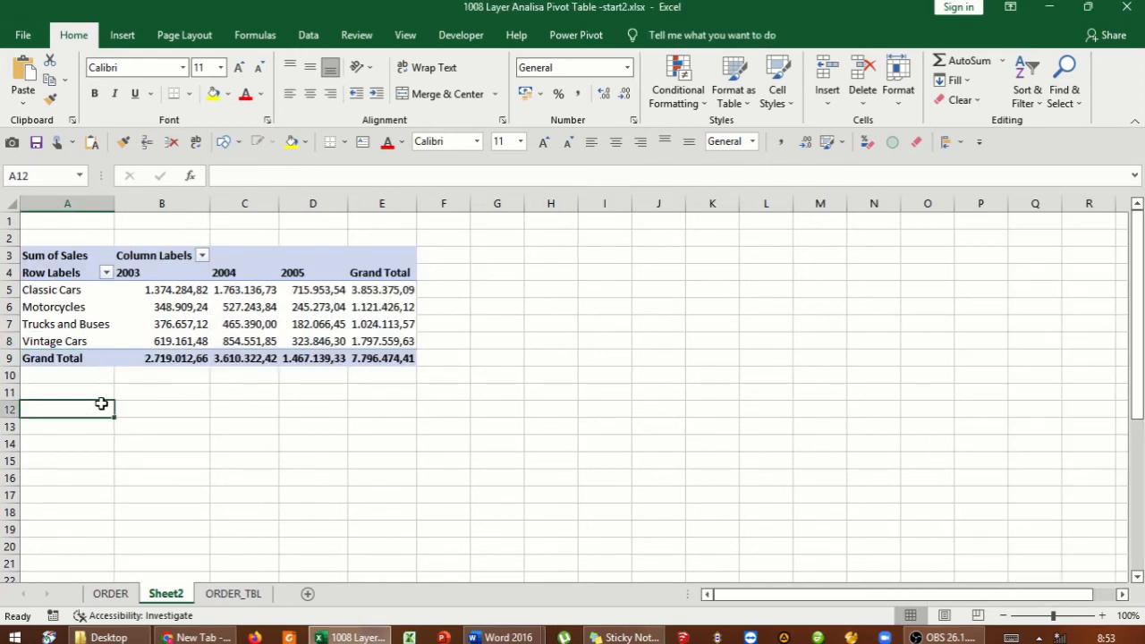
Examine the yearly sales values of Classic Cars and Motorcycles across 2003, 2004 and 2005
click(59, 292)
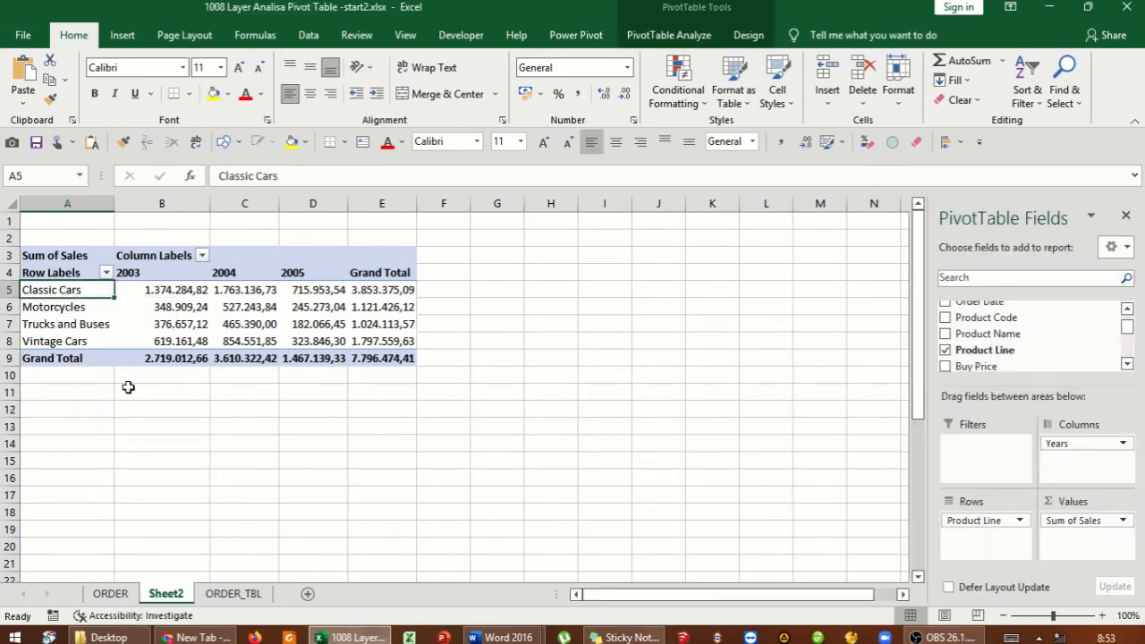
click(157, 297)
click(236, 292)
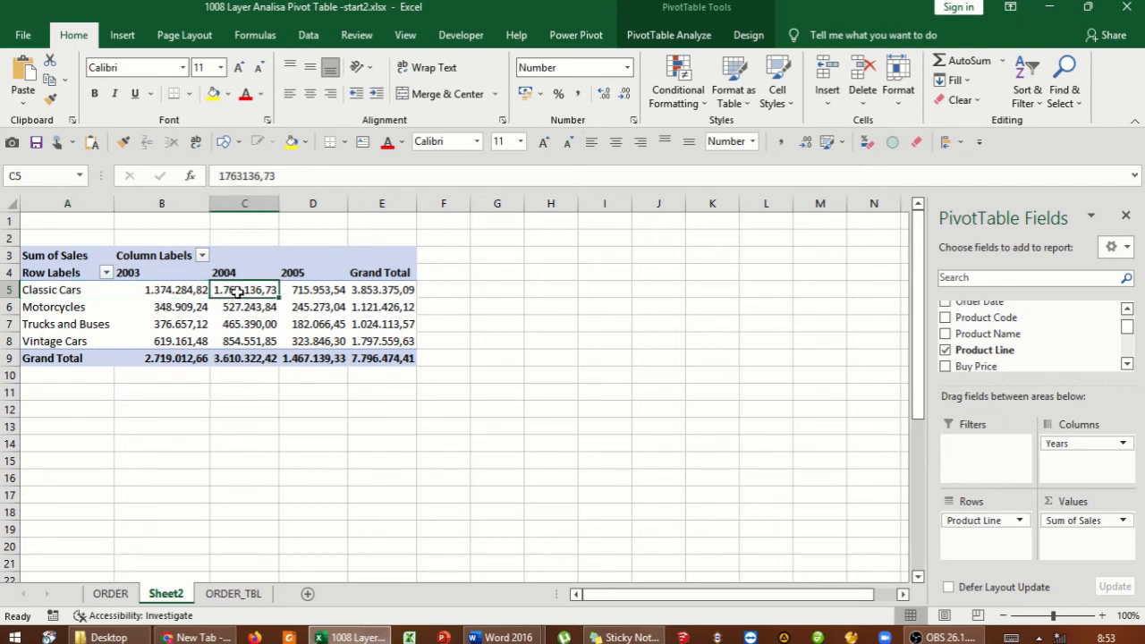
click(309, 295)
click(195, 313)
click(244, 307)
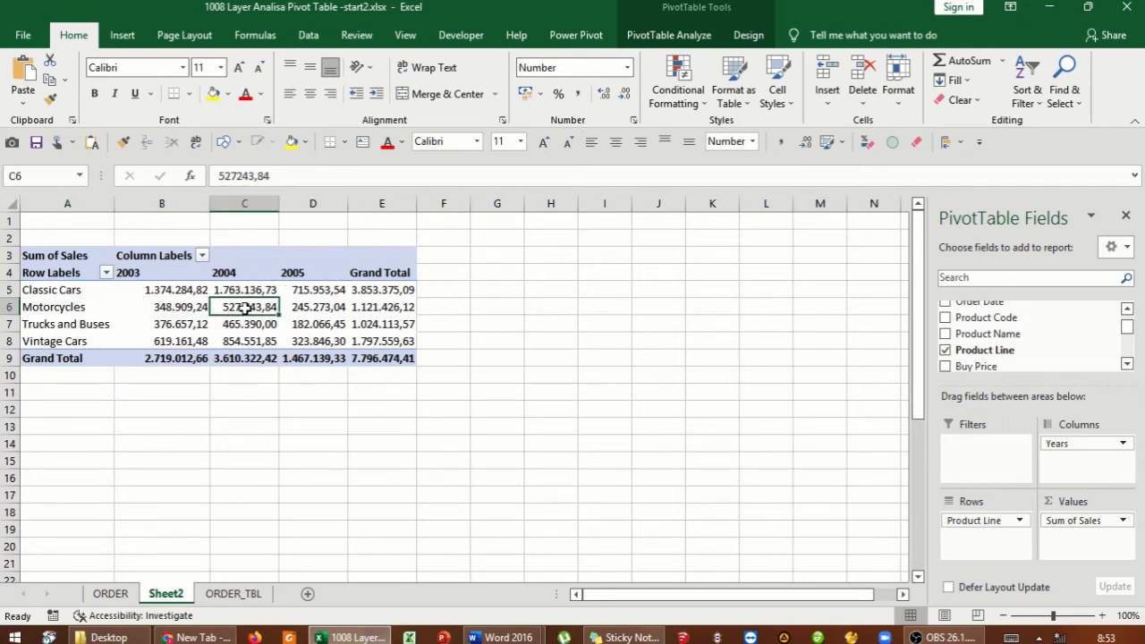
click(320, 309)
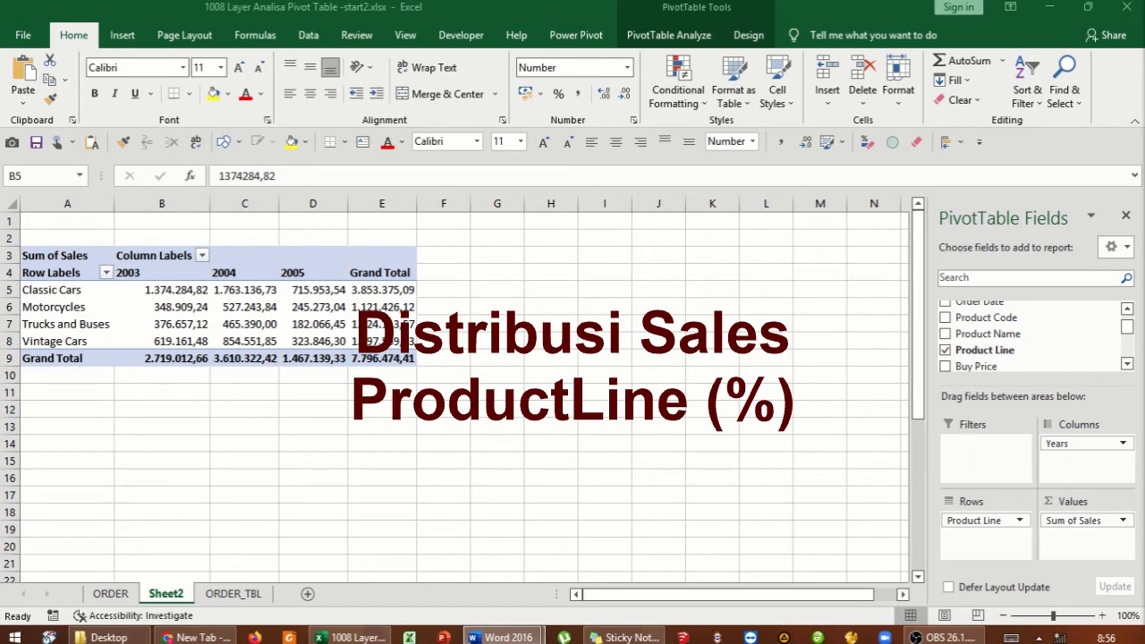
Show the Sum of Sales values as % of Column Total
key(alt+Tab)
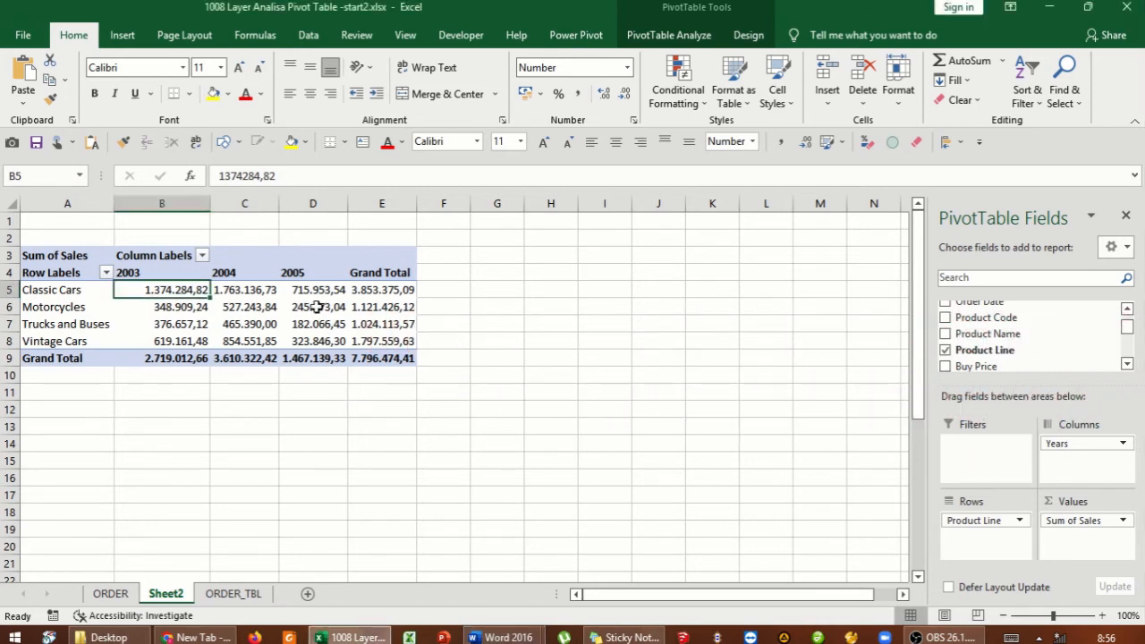
click(316, 307)
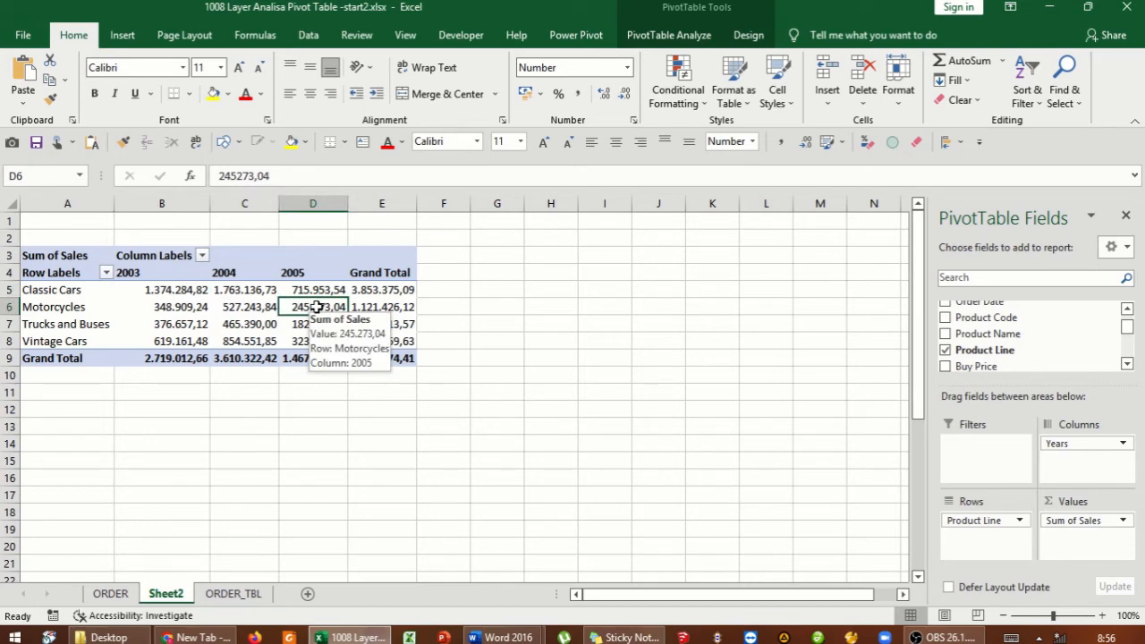
right_click(318, 307)
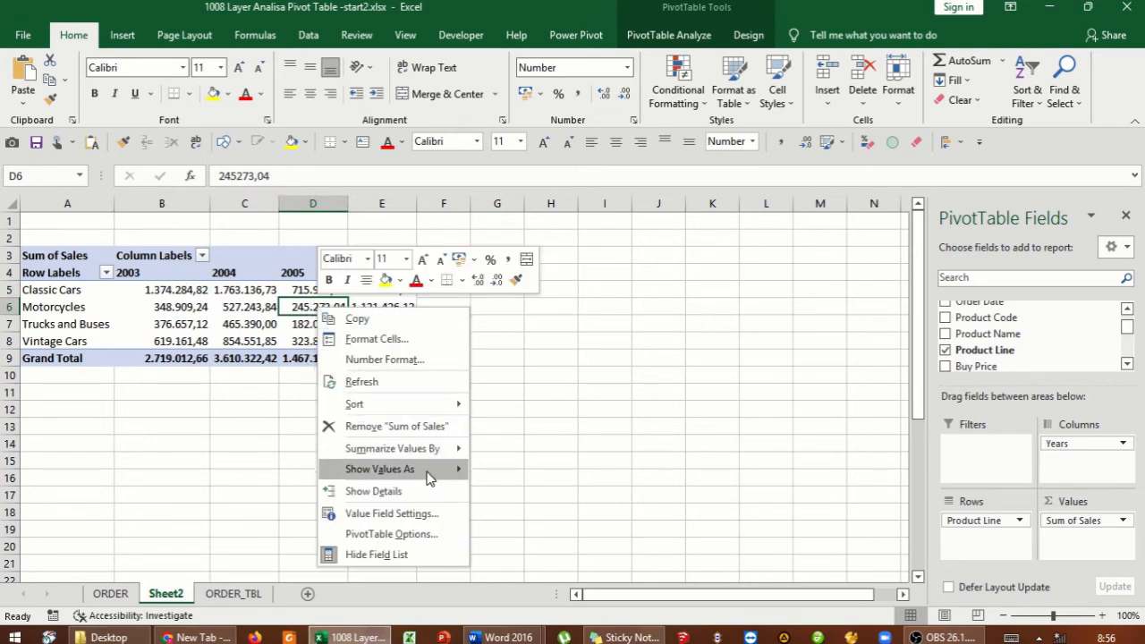
mouse_move(427, 473)
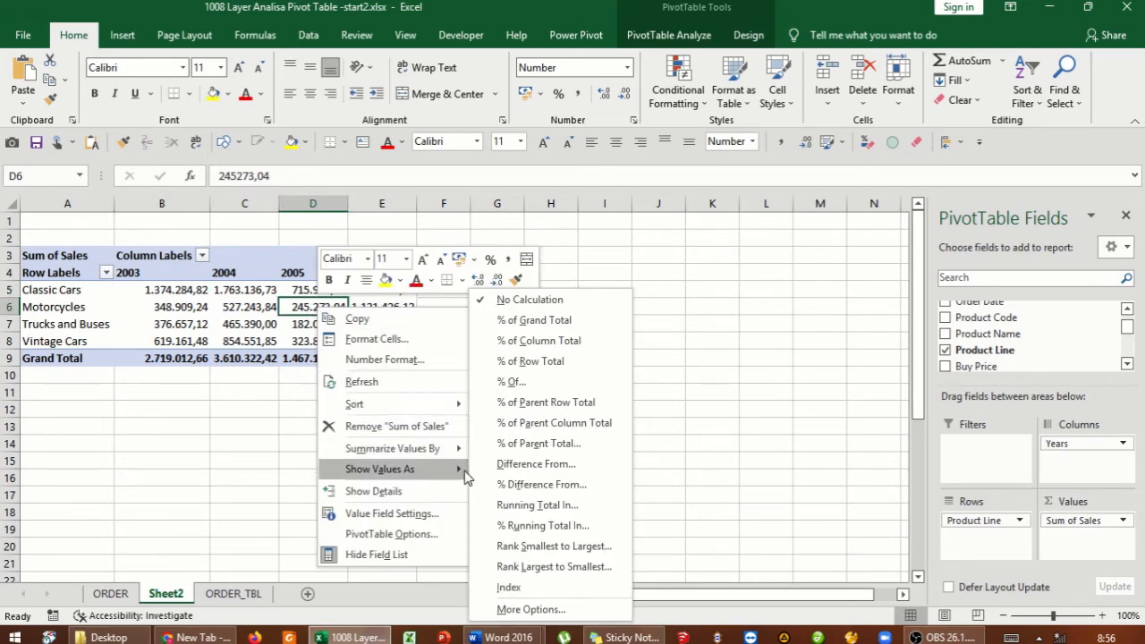
click(560, 344)
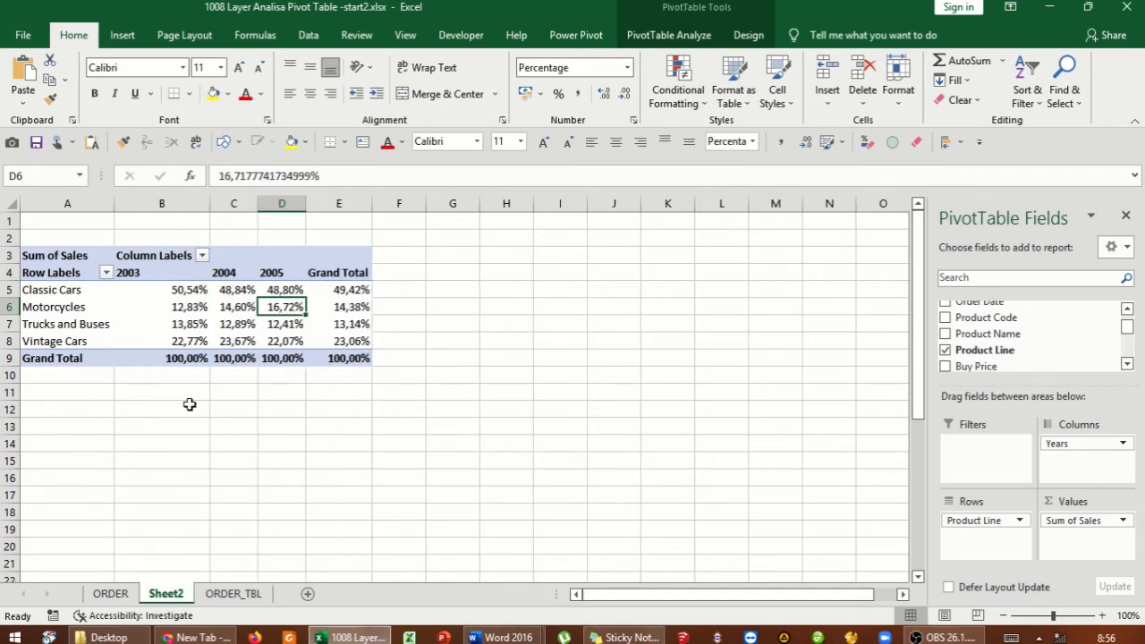
Examine each product line's percentage share of sales within the year columns
click(169, 390)
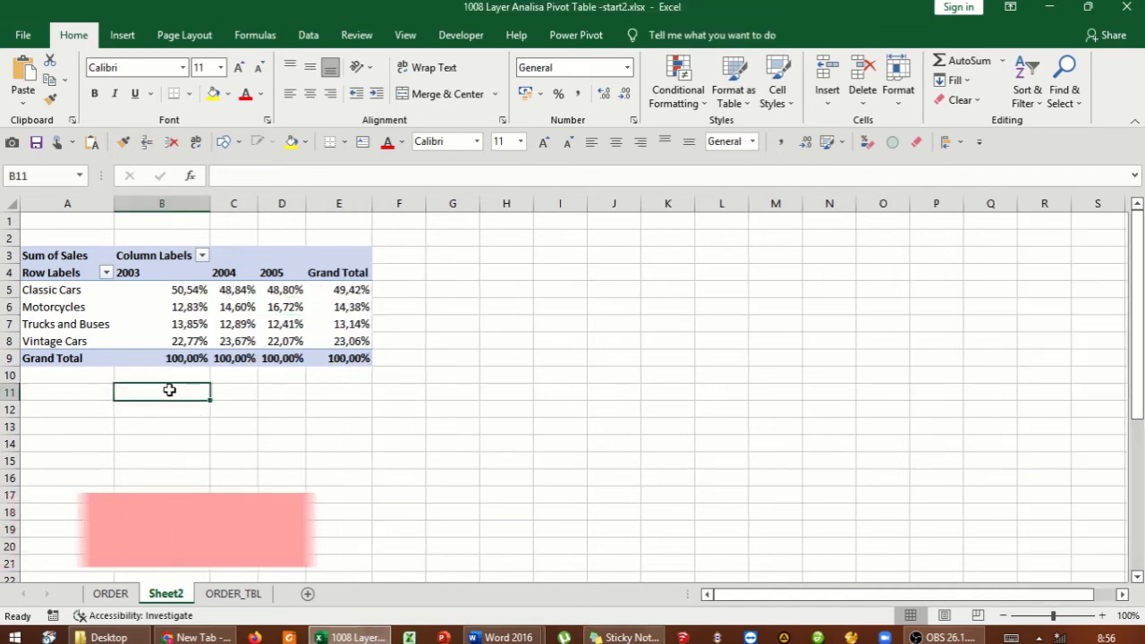
click(170, 265)
click(228, 272)
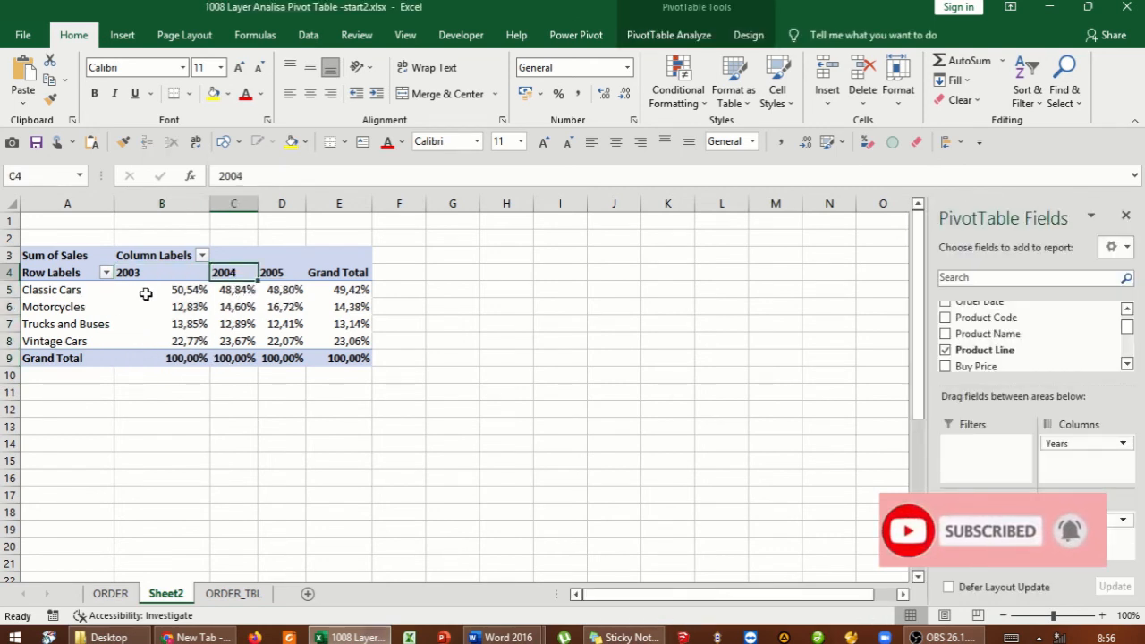
click(147, 292)
click(142, 306)
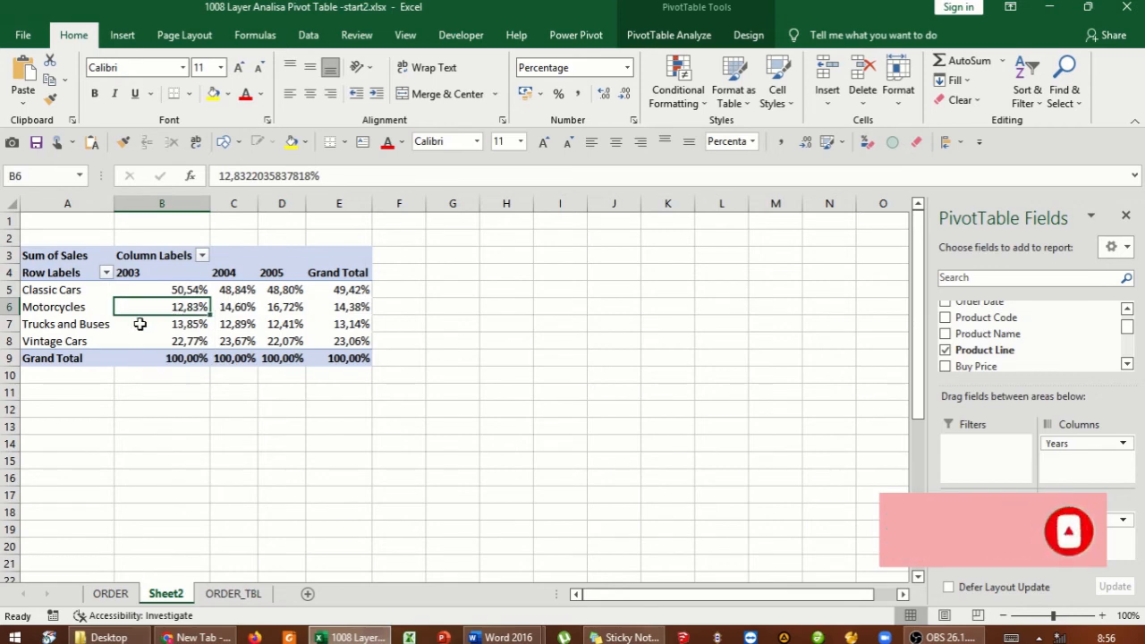
click(135, 324)
click(137, 341)
click(130, 391)
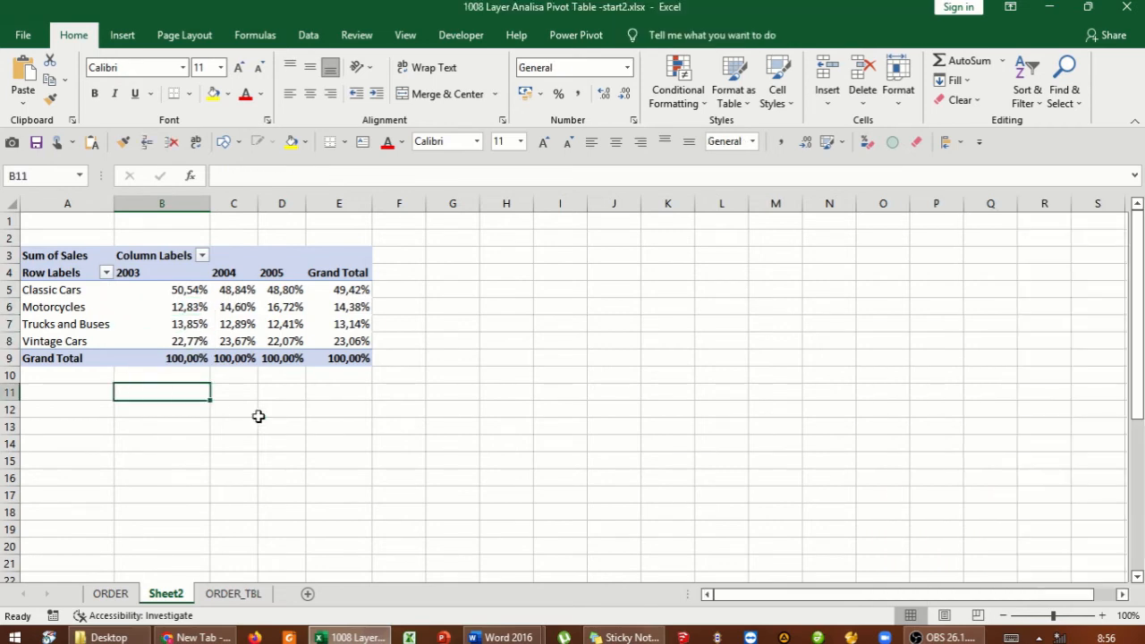
key(alt+Tab)
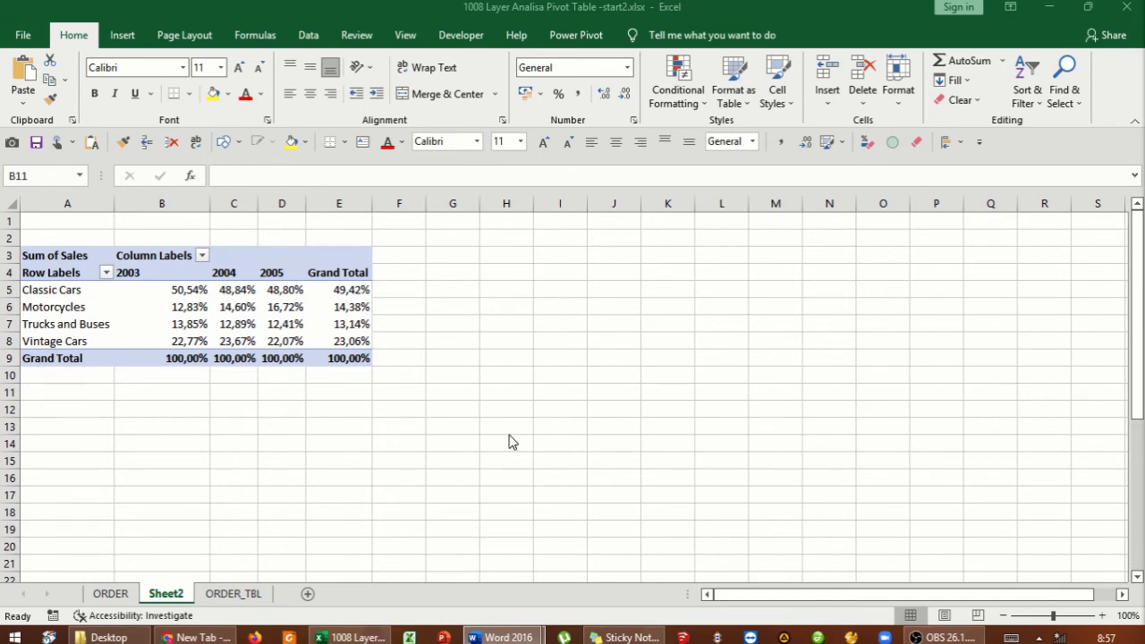
Replace Product Line with SalesRep in the pivot table's rows and remove Years from the columns
click(178, 304)
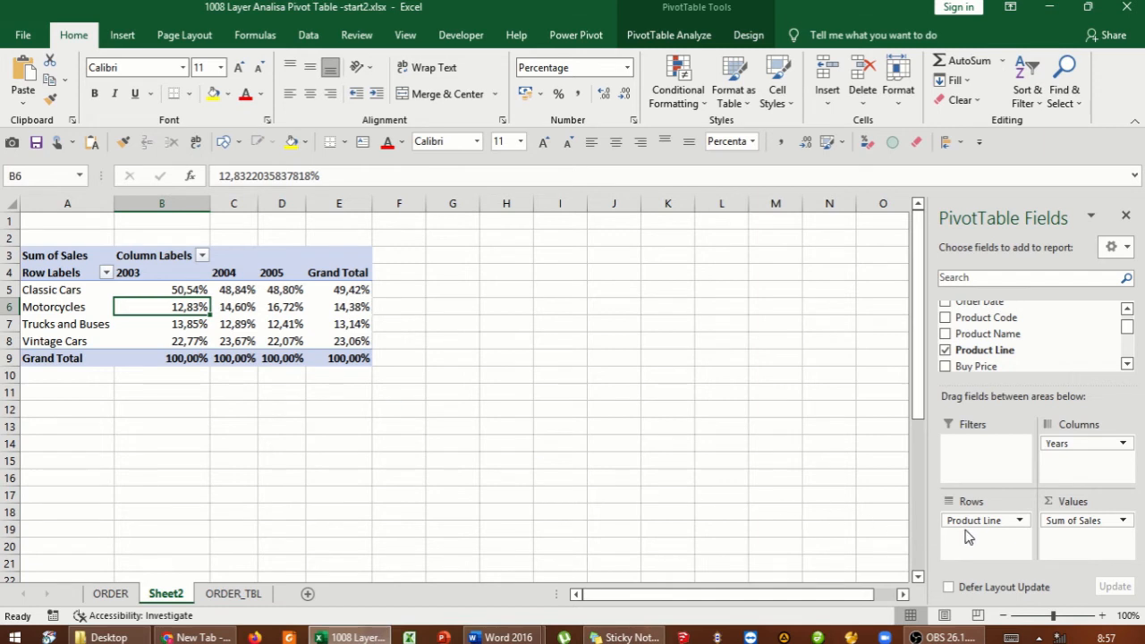
drag(973, 528, 787, 510)
drag(1130, 337, 1128, 343)
drag(983, 353, 981, 522)
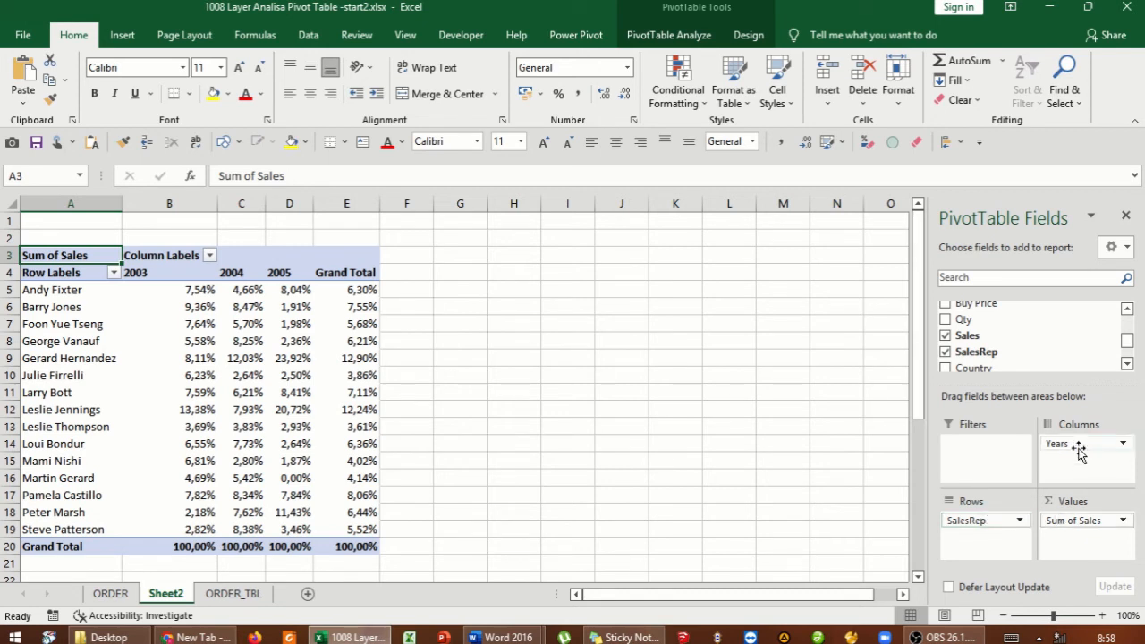
drag(1079, 445, 829, 449)
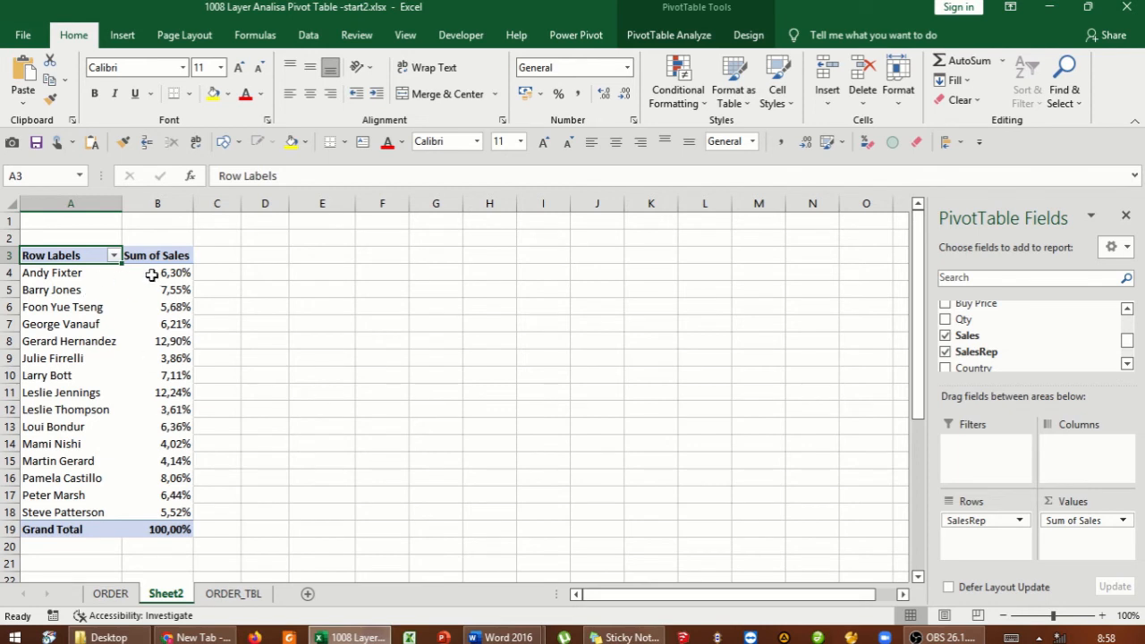
Switch the Sum of Sales values of the sales reps back to plain amounts with No Calculation
drag(149, 273, 150, 402)
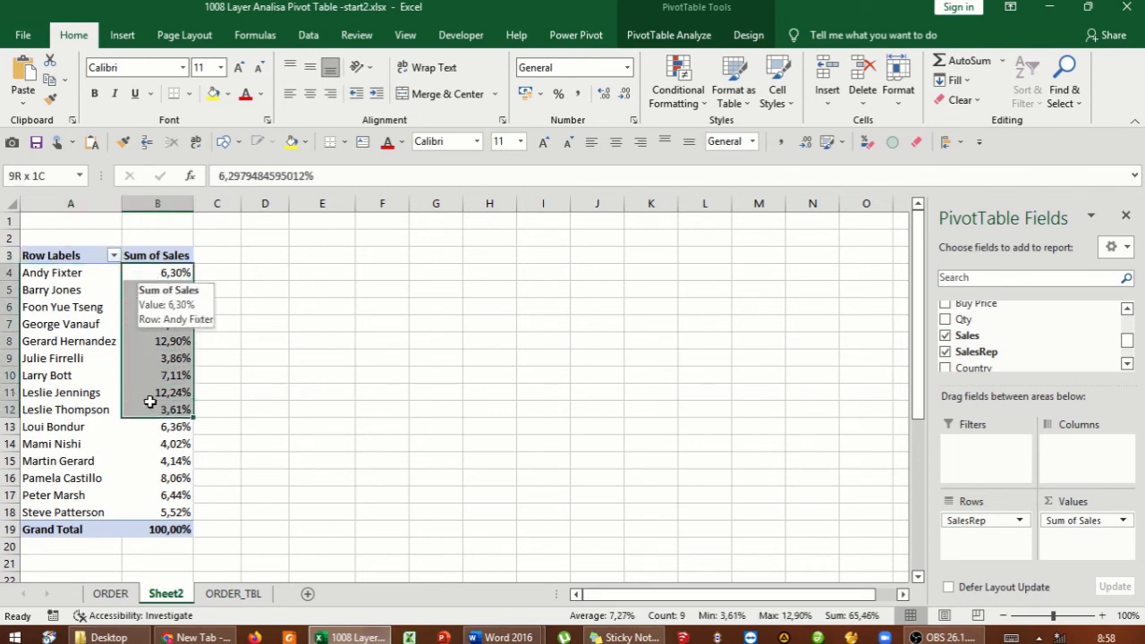
drag(59, 277, 61, 383)
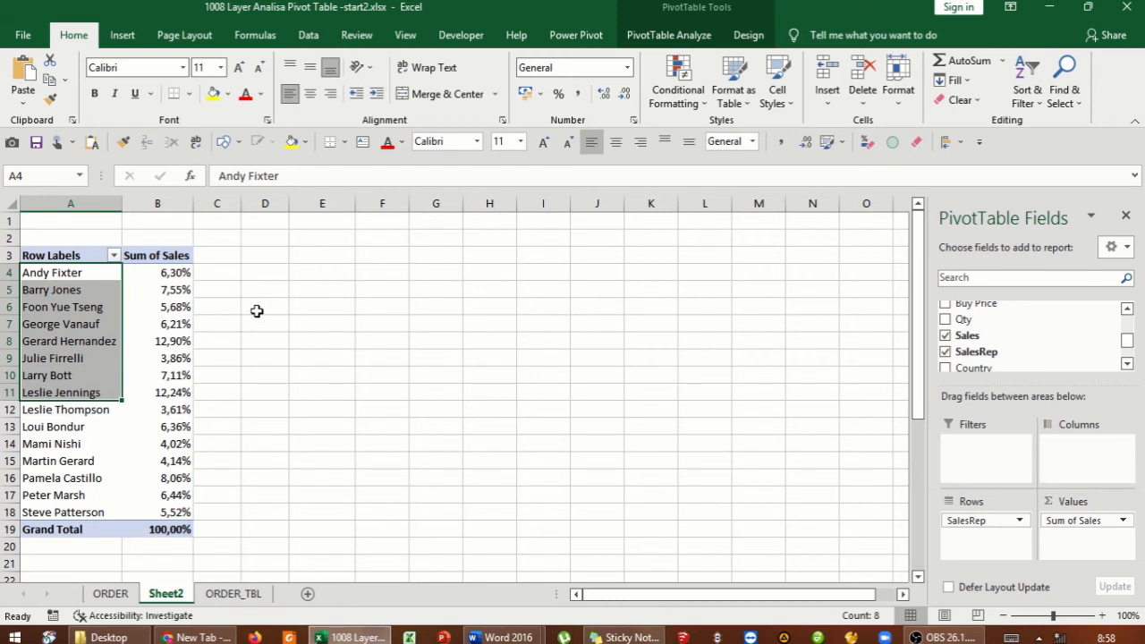
click(155, 275)
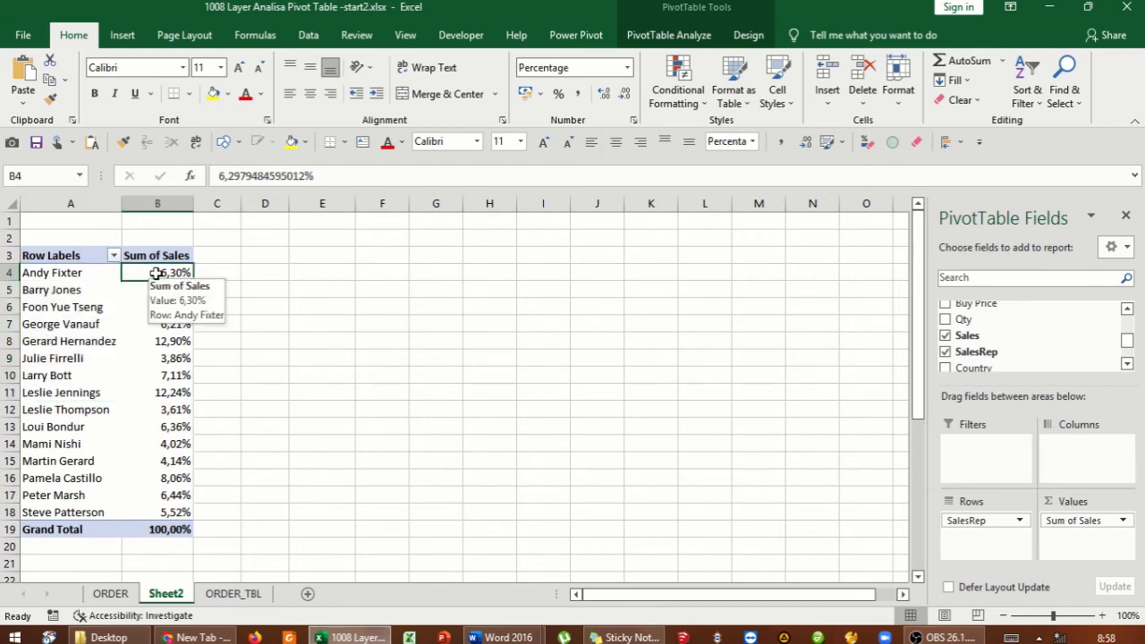
right_click(156, 276)
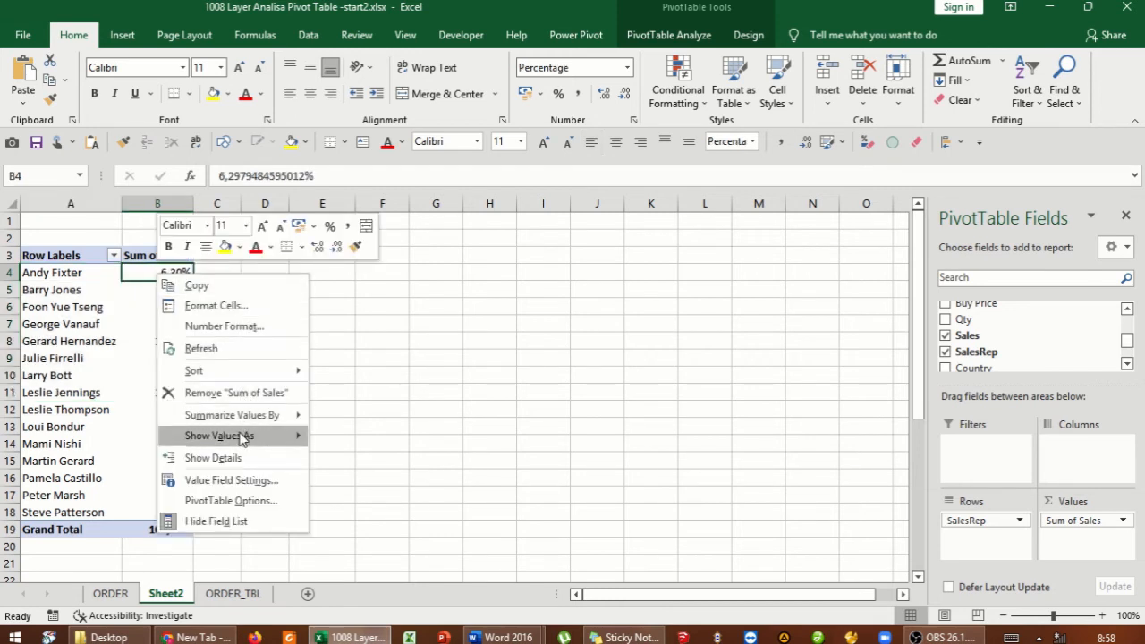
mouse_move(239, 437)
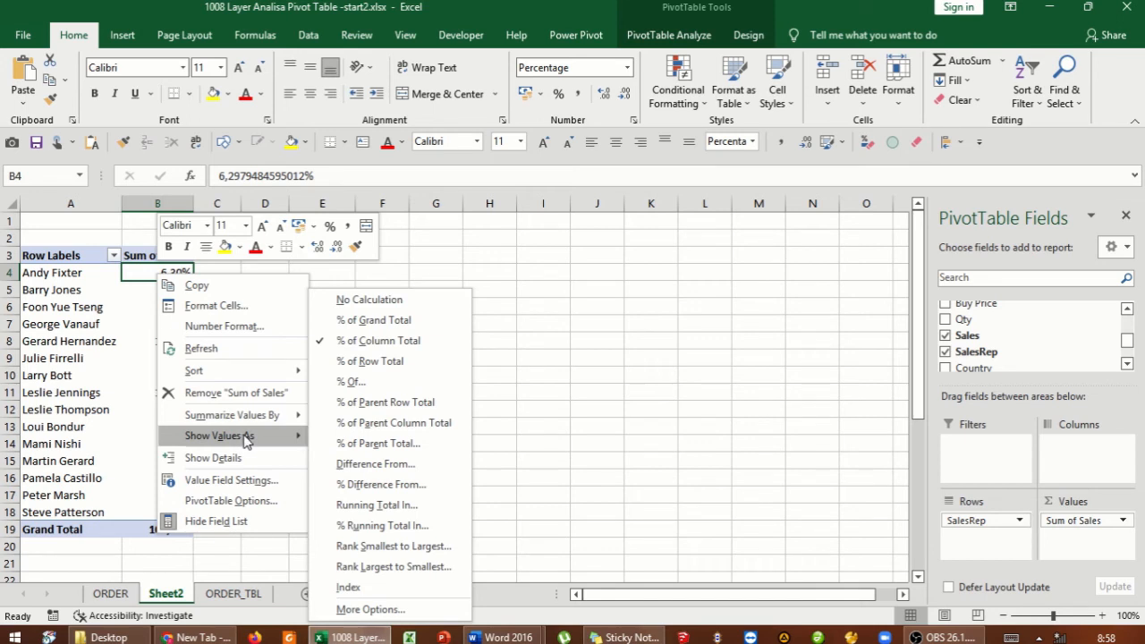
click(345, 300)
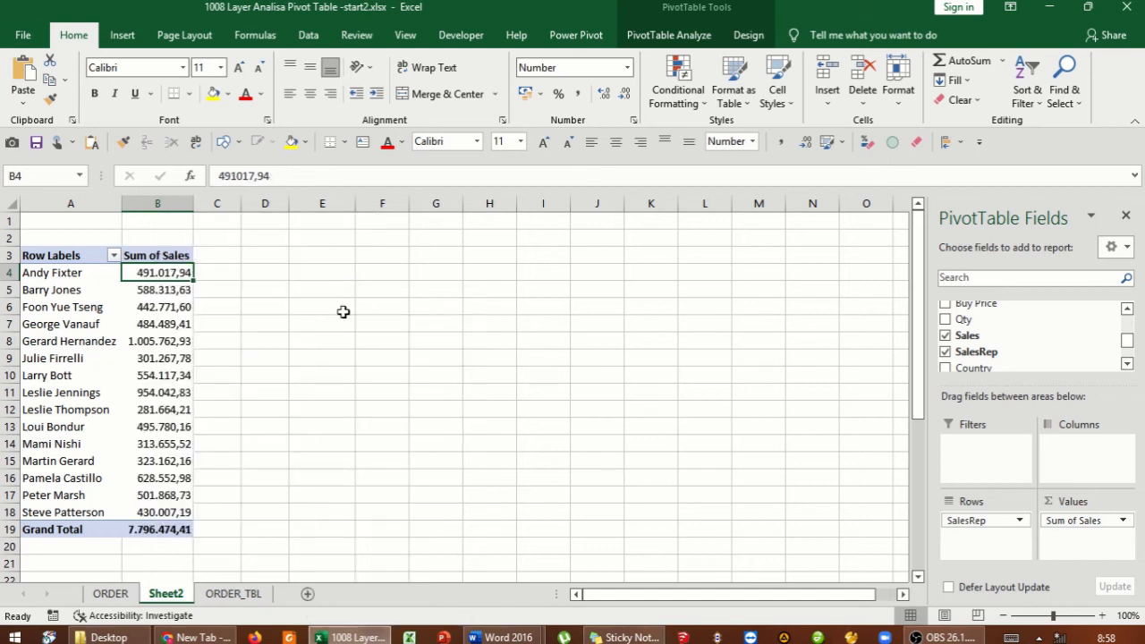
Sort the sales reps by Sum of Sales from largest to smallest and widen column A slightly
right_click(145, 275)
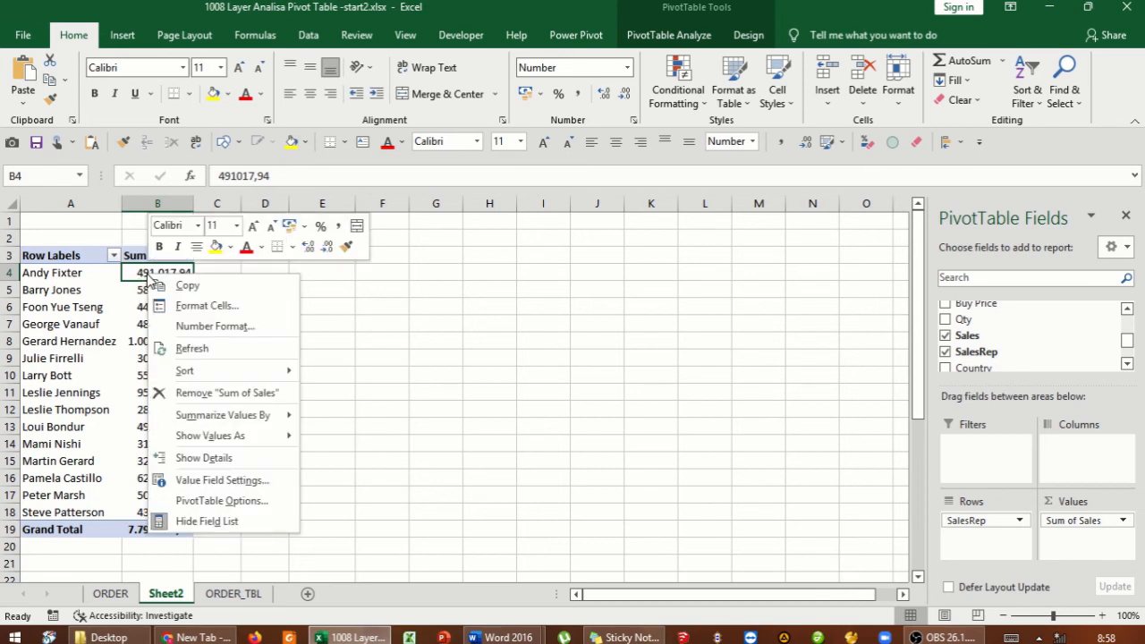
mouse_move(257, 370)
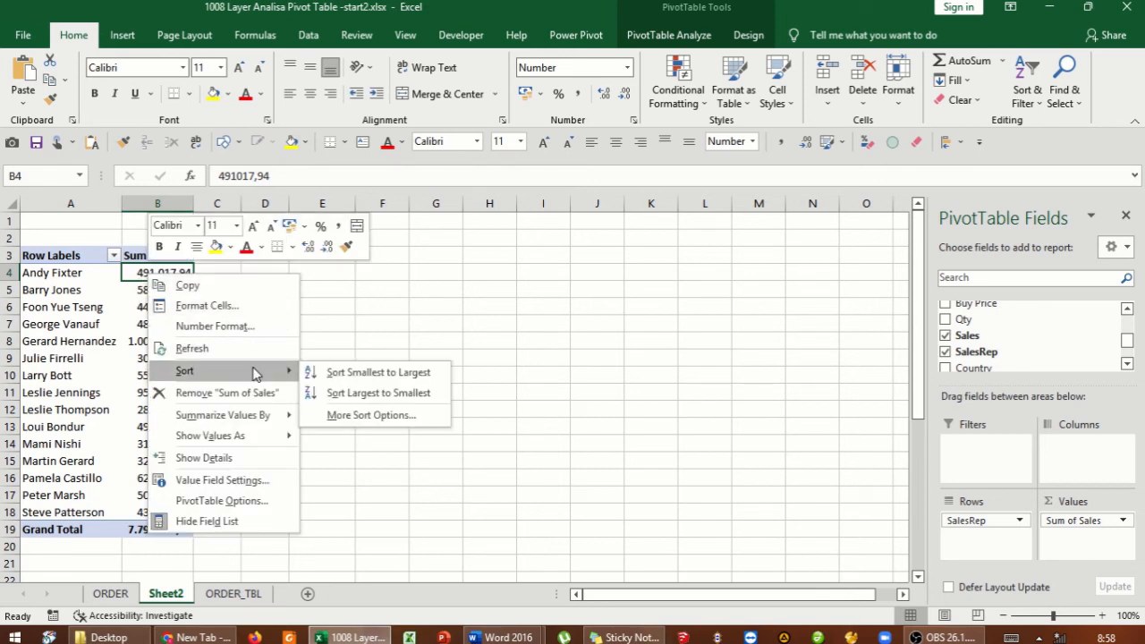
click(381, 392)
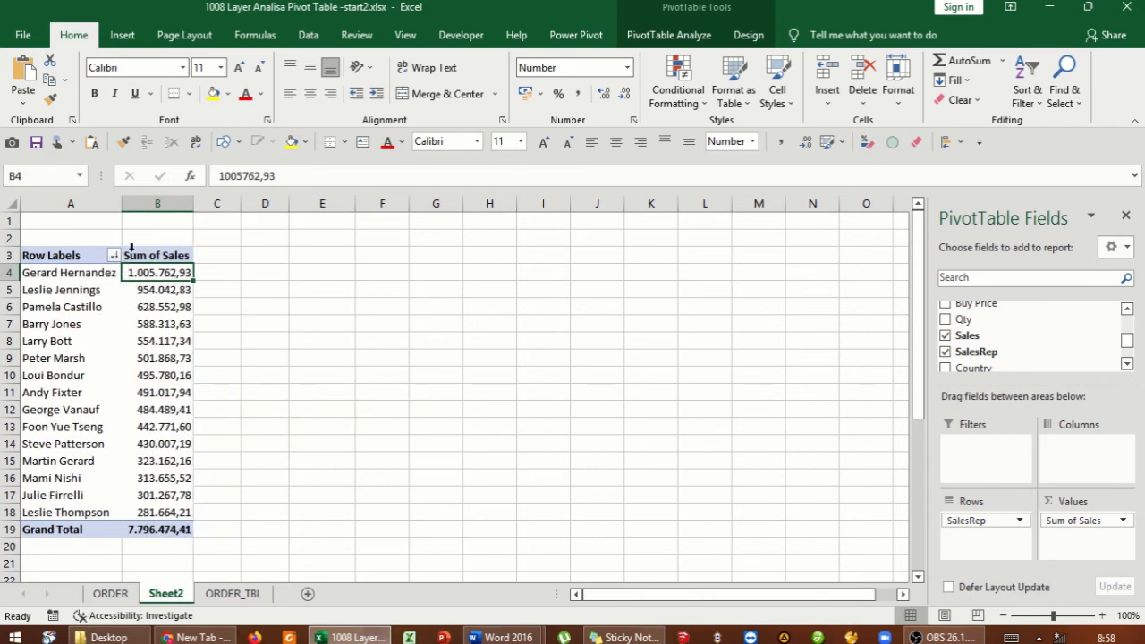
drag(122, 204, 148, 203)
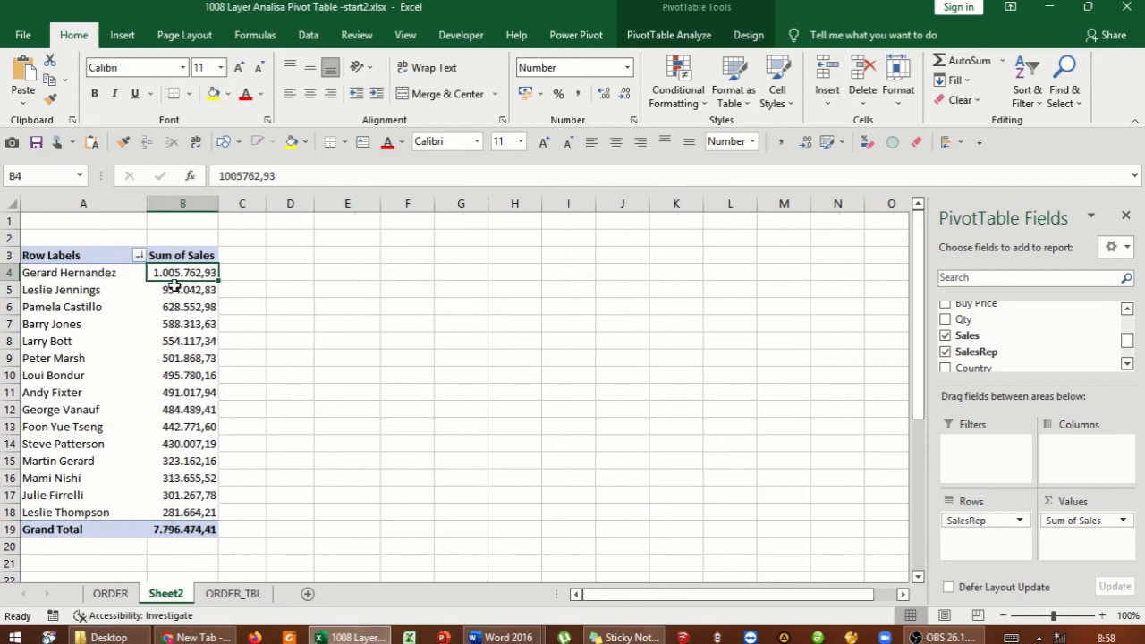
Filter the pivot table's sales reps to the top 5 items by Sum of Sales
click(139, 255)
mouse_move(157, 379)
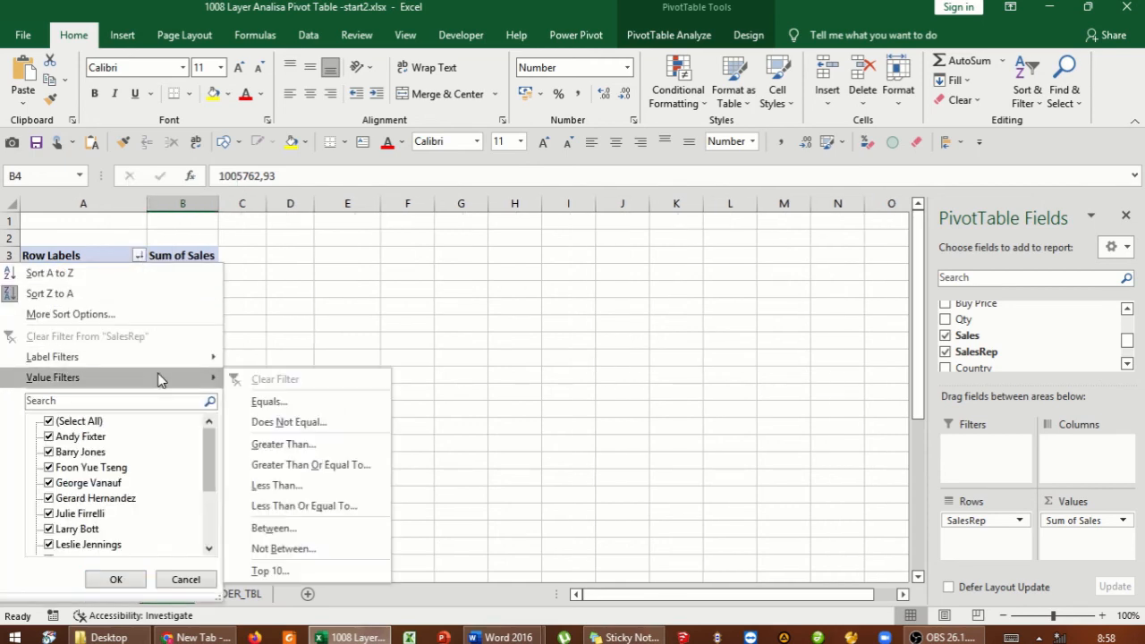
click(282, 568)
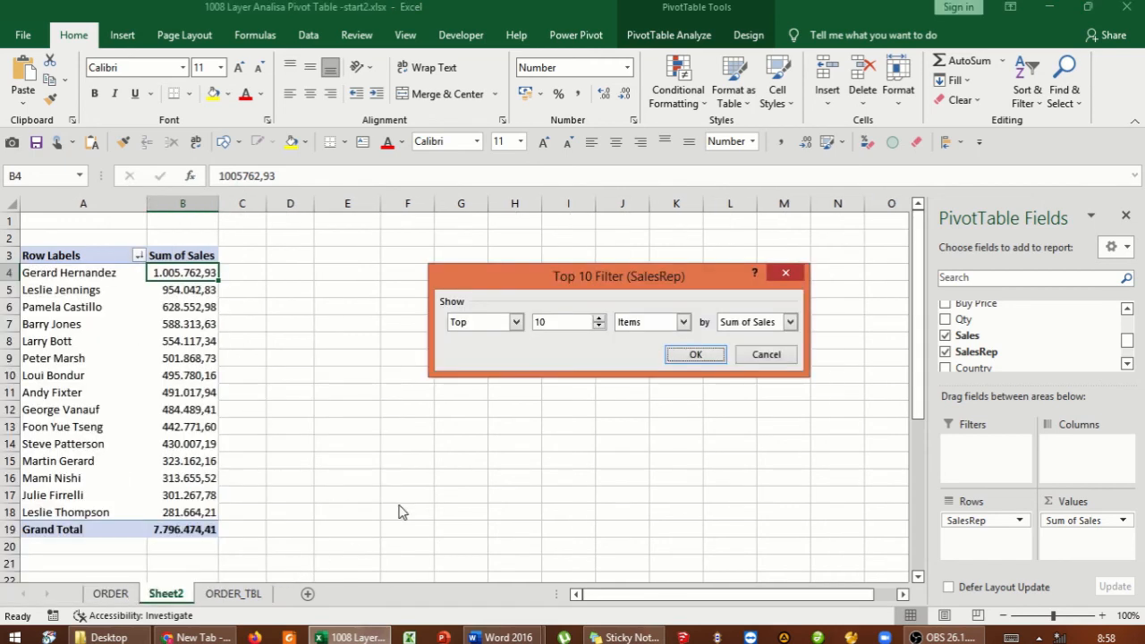
click(600, 326)
click(599, 326)
click(599, 327)
click(599, 327)
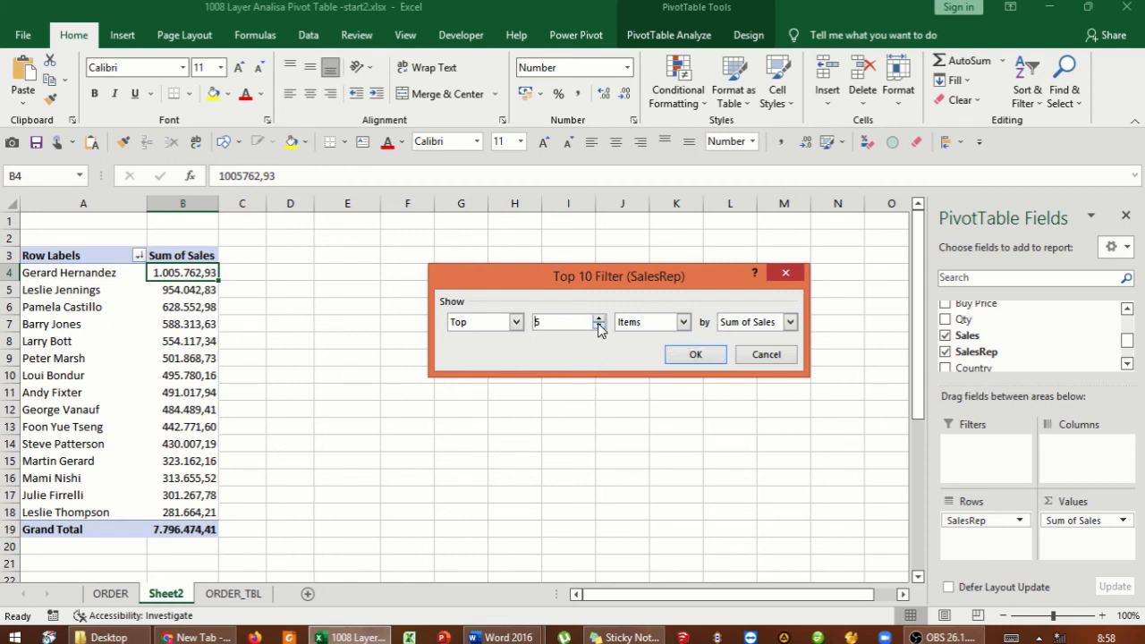
click(695, 354)
click(329, 362)
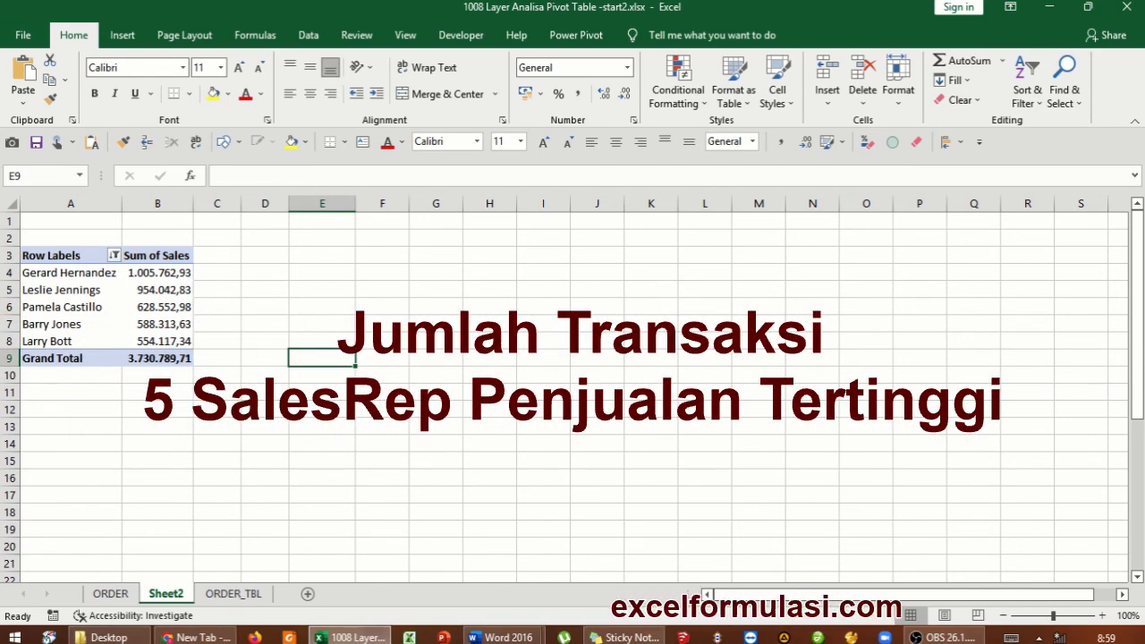
Add Sales to the pivot table's values a second time and summarize that second column by Count
click(66, 275)
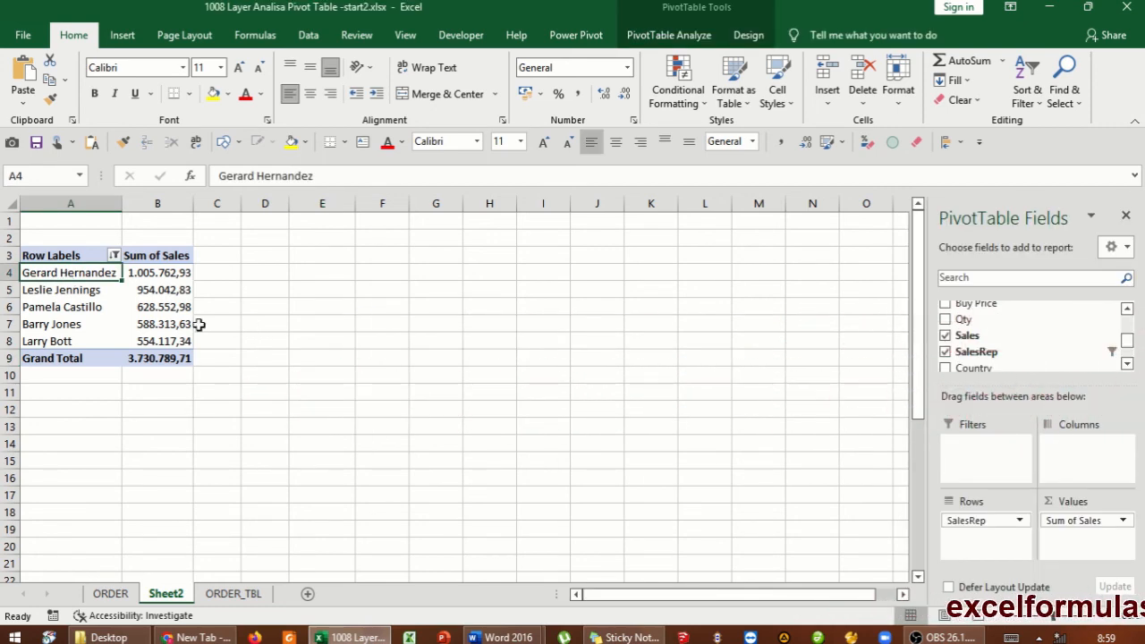
click(144, 273)
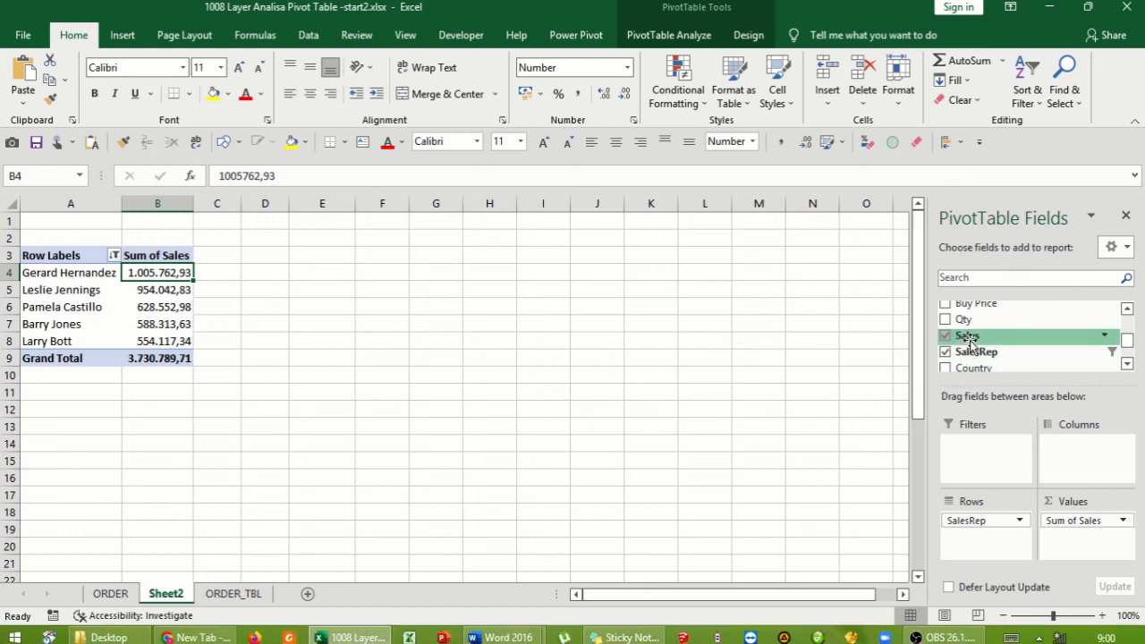
drag(964, 336, 1077, 532)
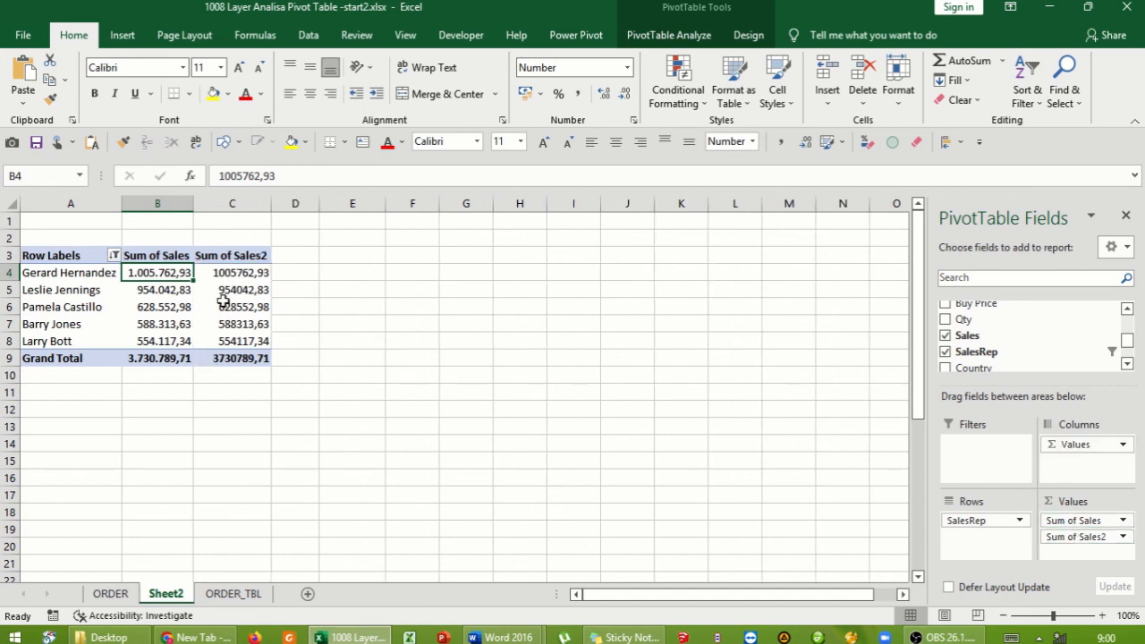
right_click(227, 271)
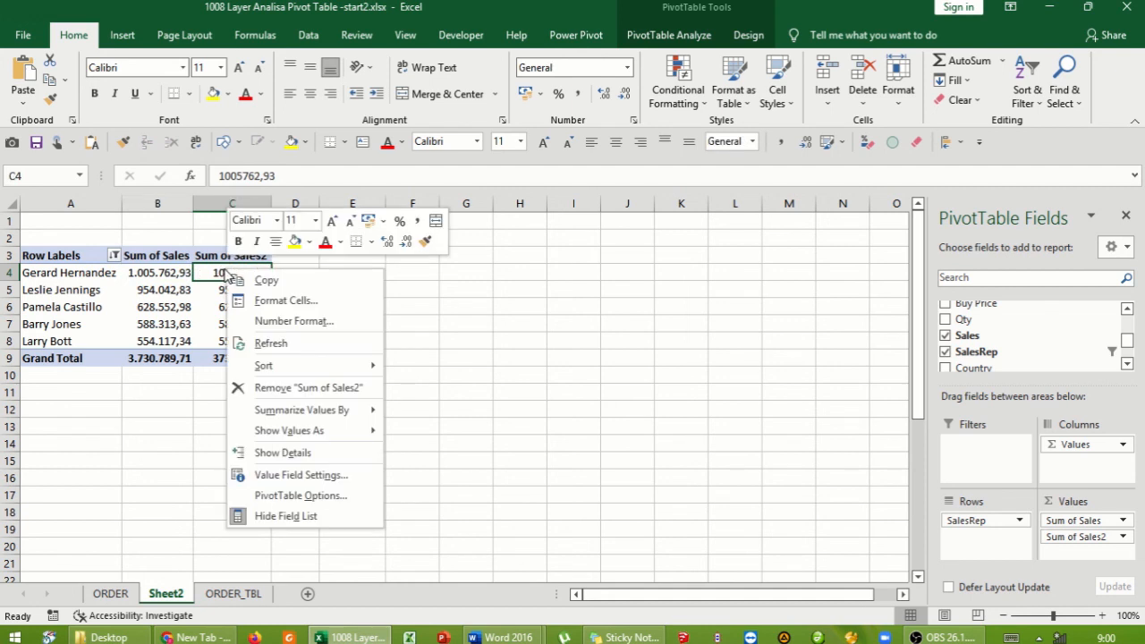
mouse_move(313, 411)
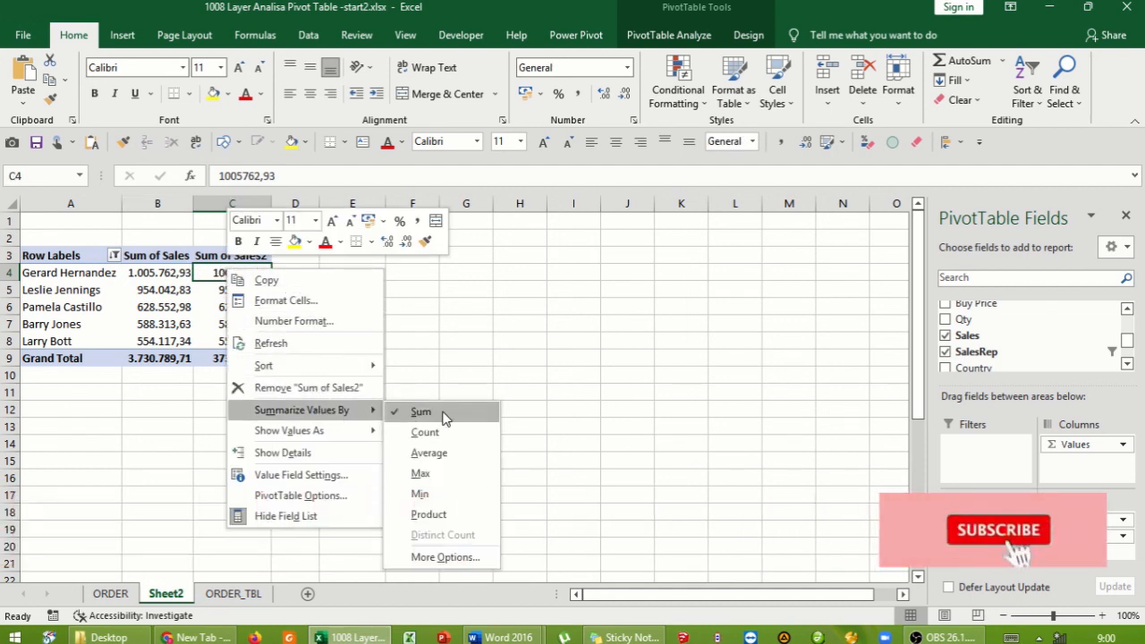
click(426, 433)
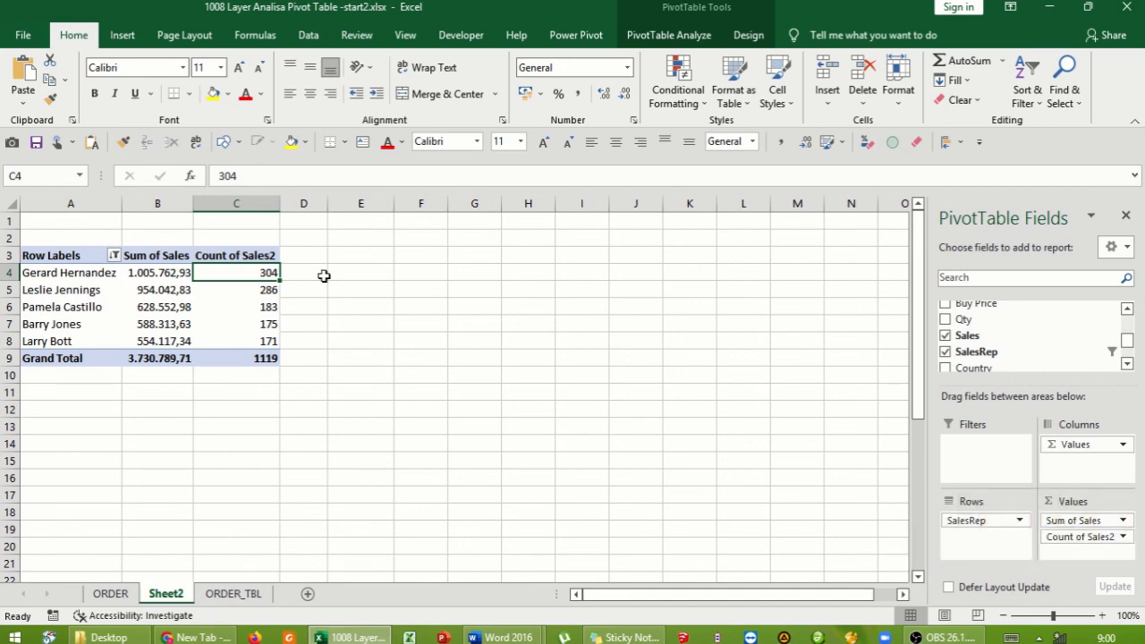
click(229, 292)
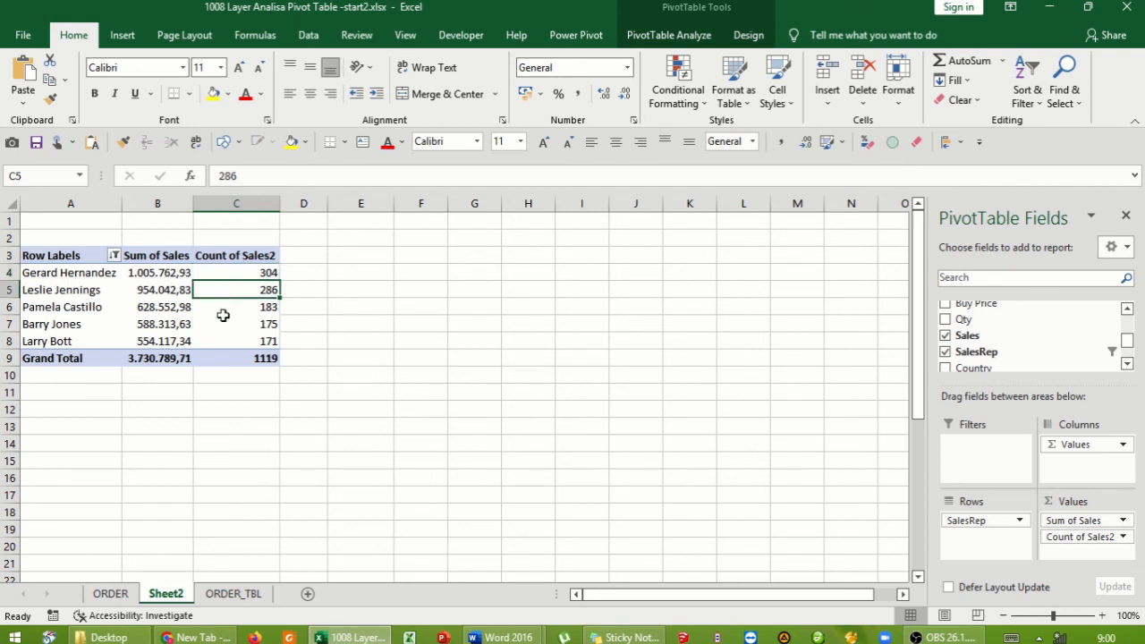
click(225, 309)
click(236, 408)
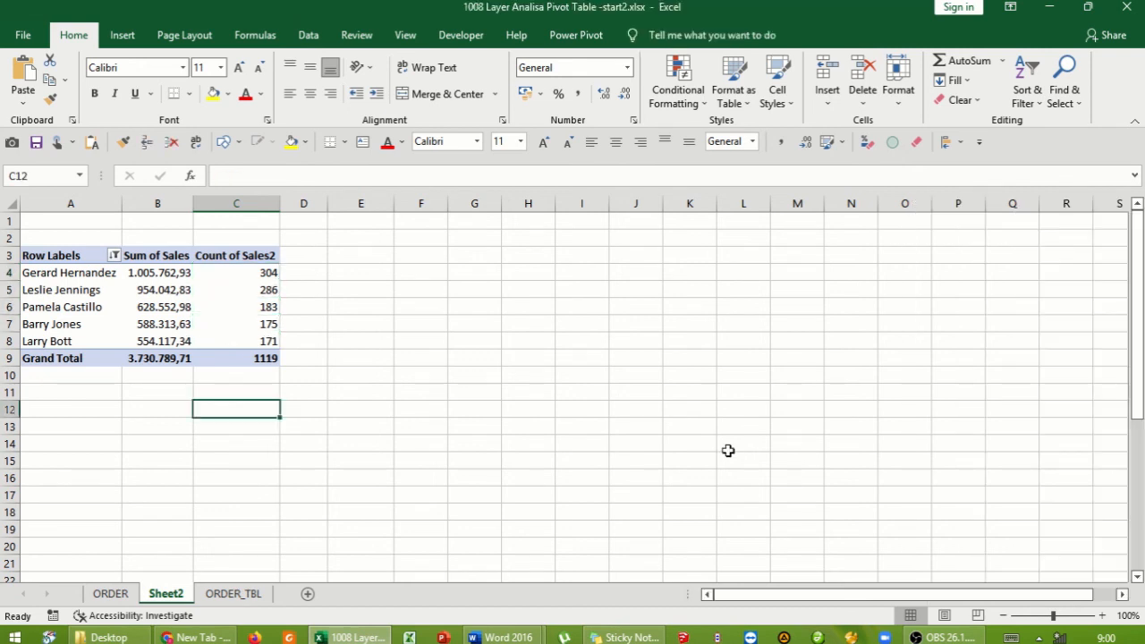